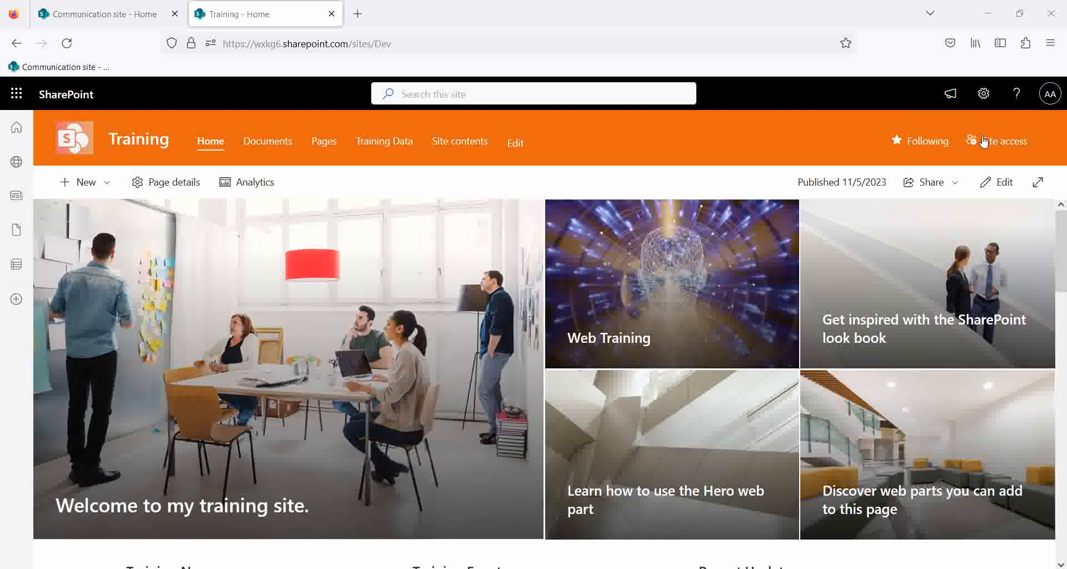
Go to the Training site's Site contents page through the Settings gear.
left_click(983, 95)
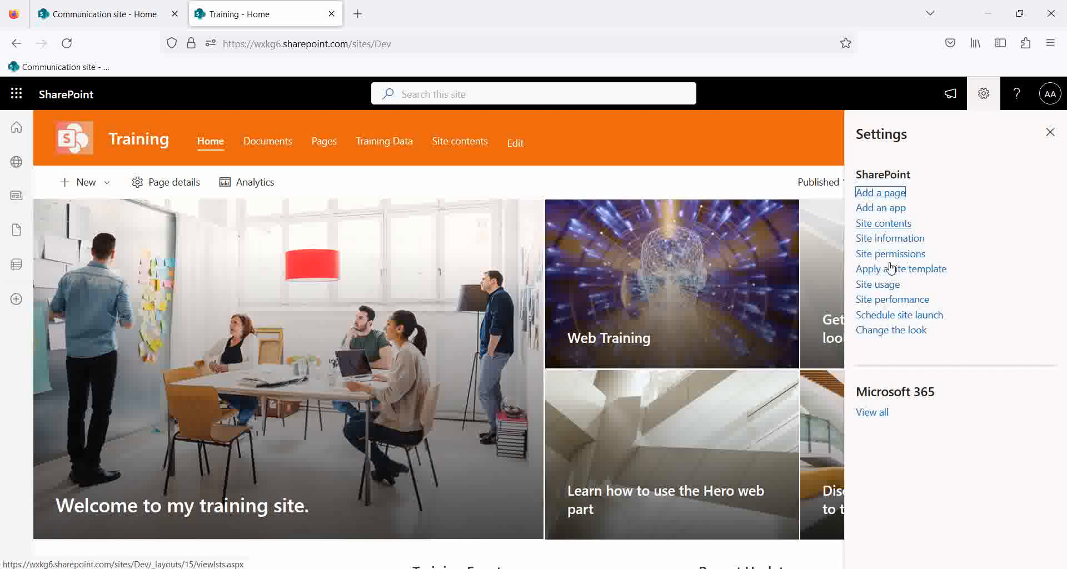
left_click(883, 223)
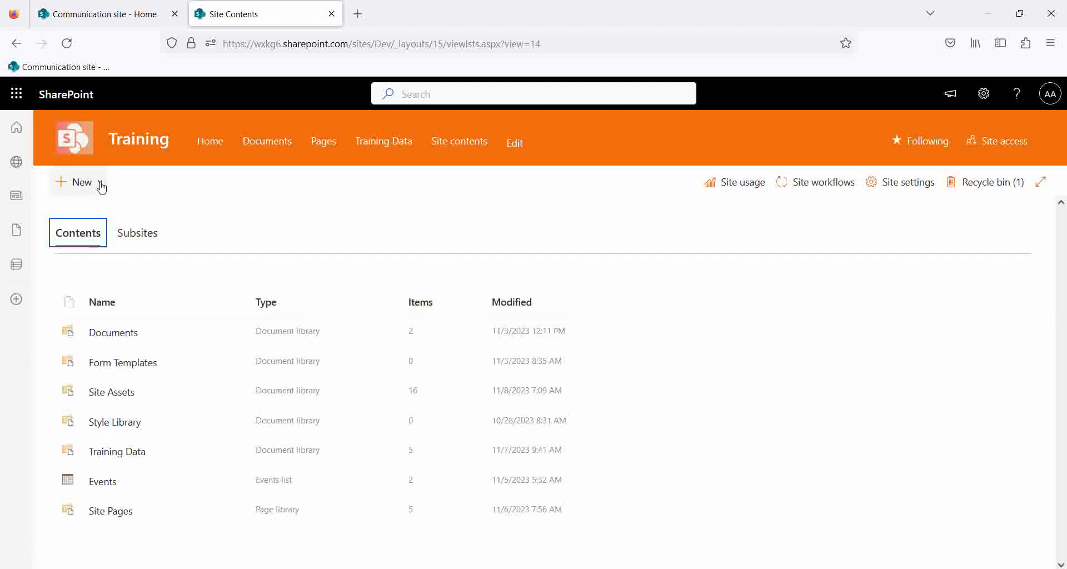
Choose New > List on Site contents to bring up the Create a list dialog.
left_click(101, 186)
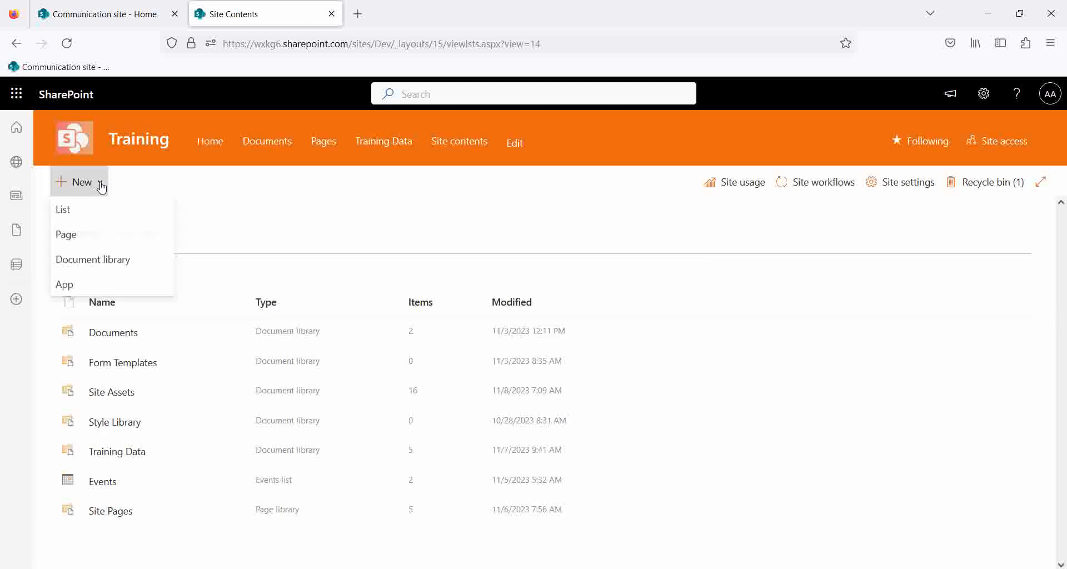
left_click(74, 215)
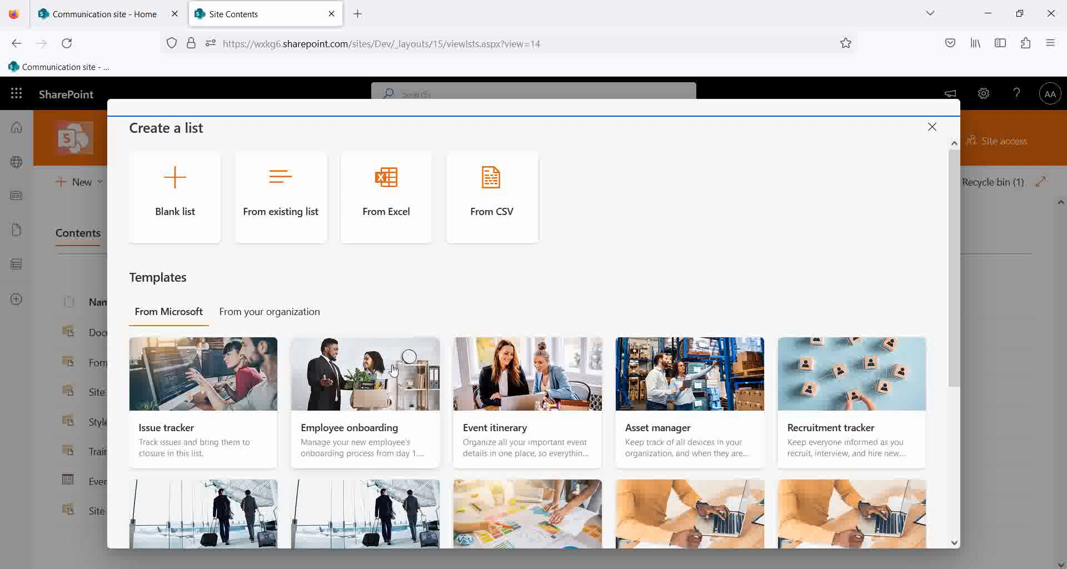
scroll(393, 368, "down", 5)
scroll(370, 357, "up", 5)
scroll(412, 436, "down", 5)
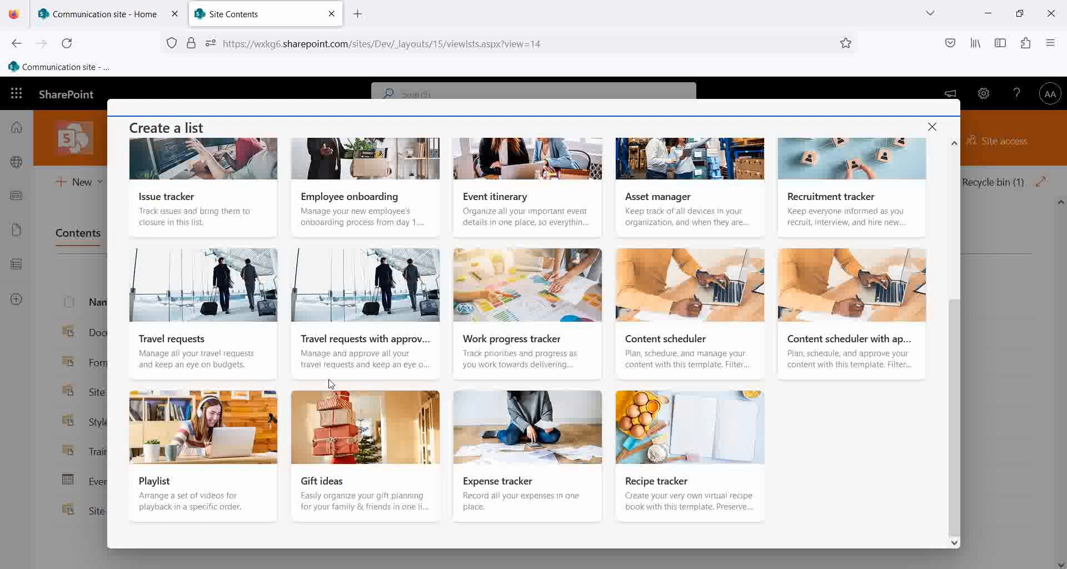
scroll(356, 342, "up", 5)
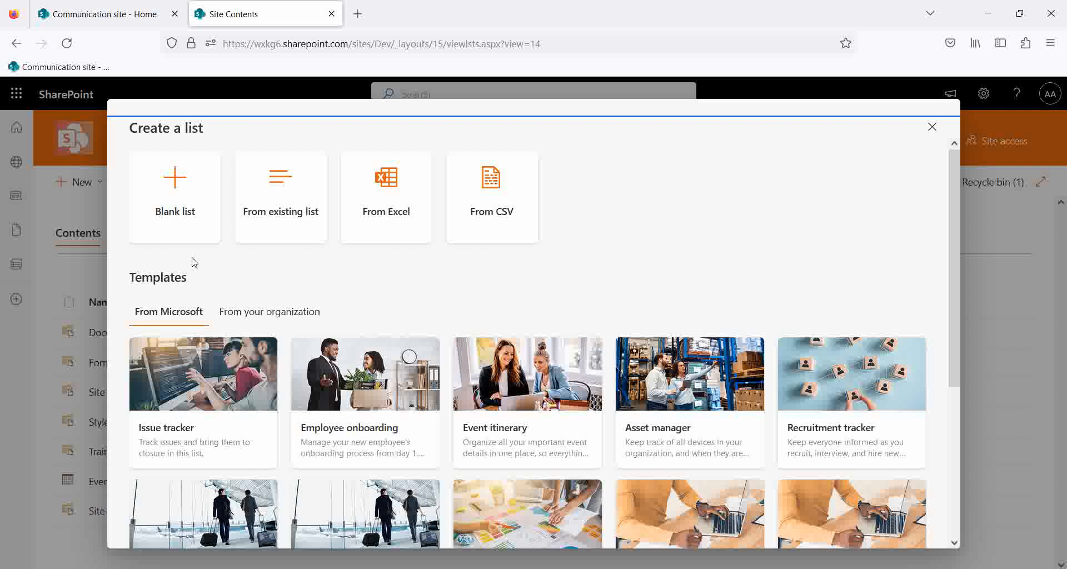
Start a blank list and name it 'Training Student Data'.
left_click(170, 190)
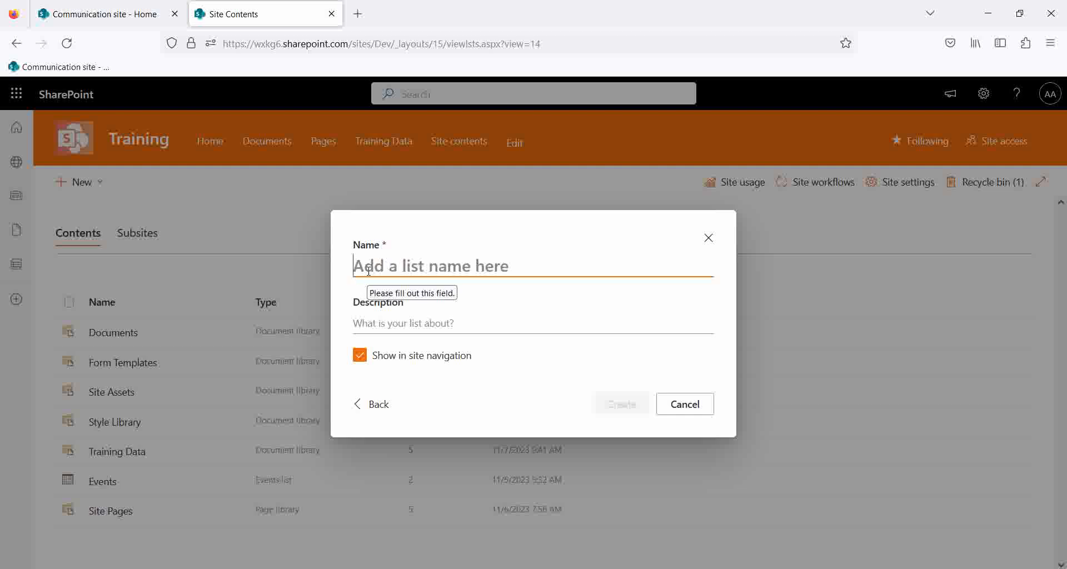
type("TR")
key("BackSpace")
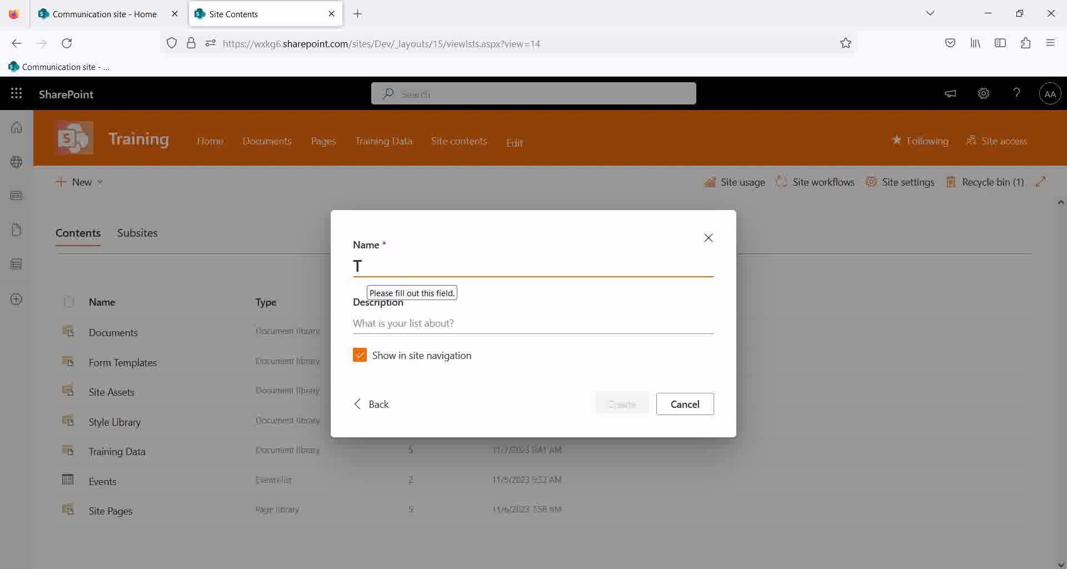
type("Tra")
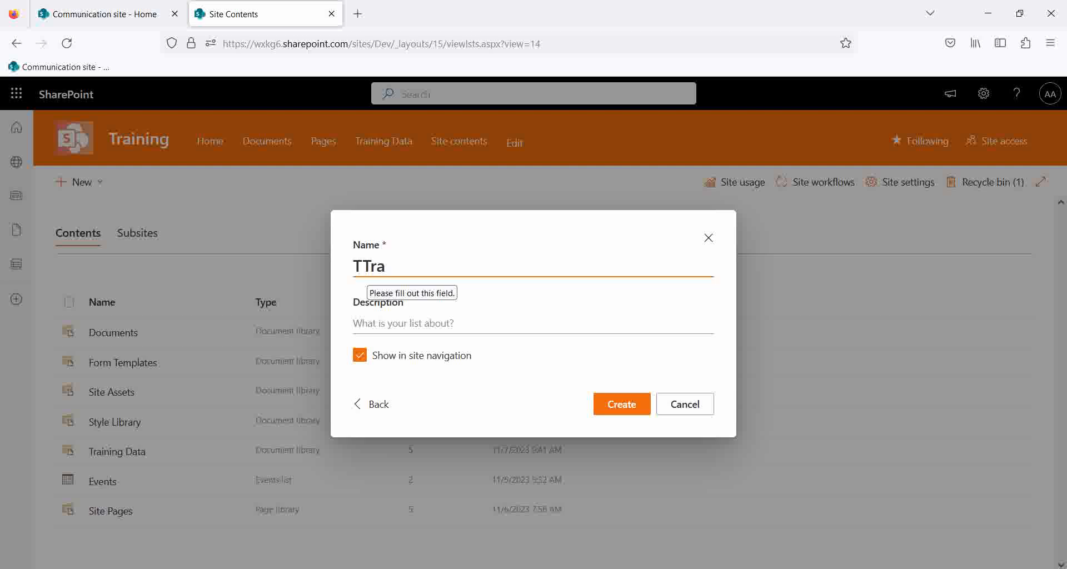
key("BackSpace")
key("BackSpace")
key("BackSpace")
type("ra")
type("ing Stude")
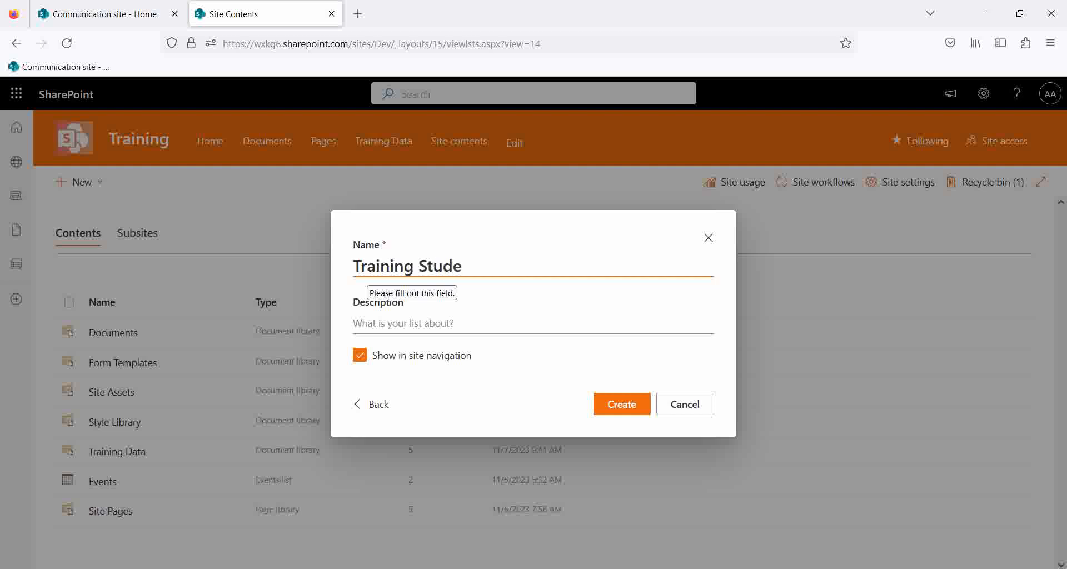
type("nt Data")
Describe it as containing training student data, keep Show in site navigation on, and create it.
left_click_drag(354, 267, 527, 269)
key("ctrl+c")
left_click(394, 323)
key("ctrl+v")
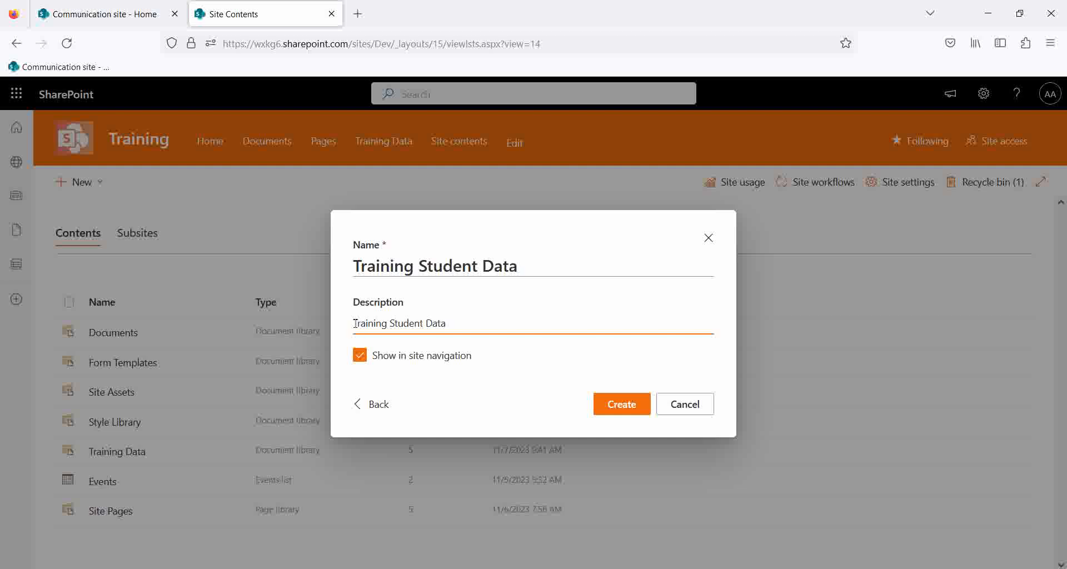
type("This ")
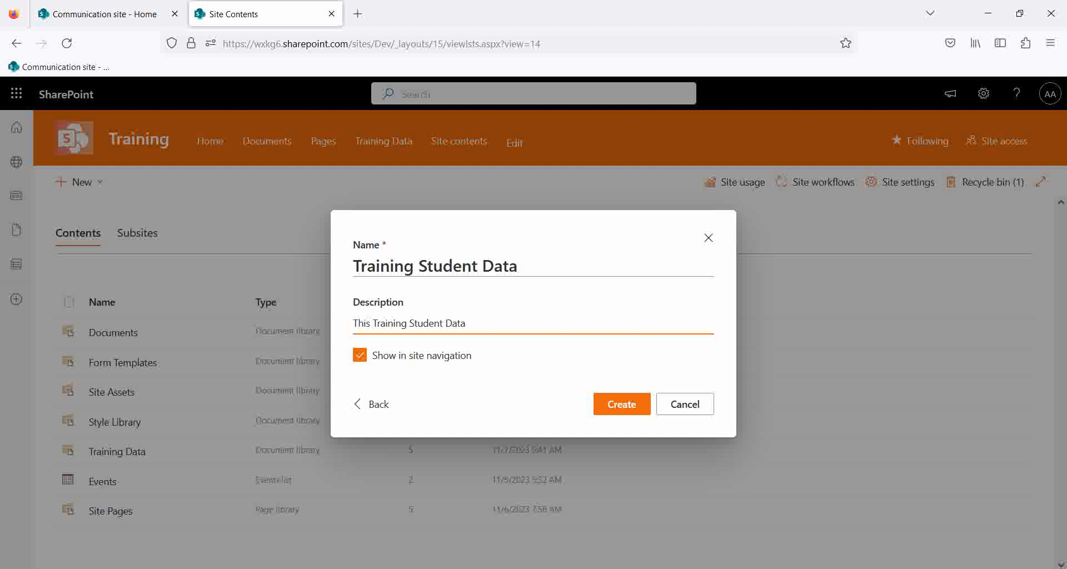
type("will con")
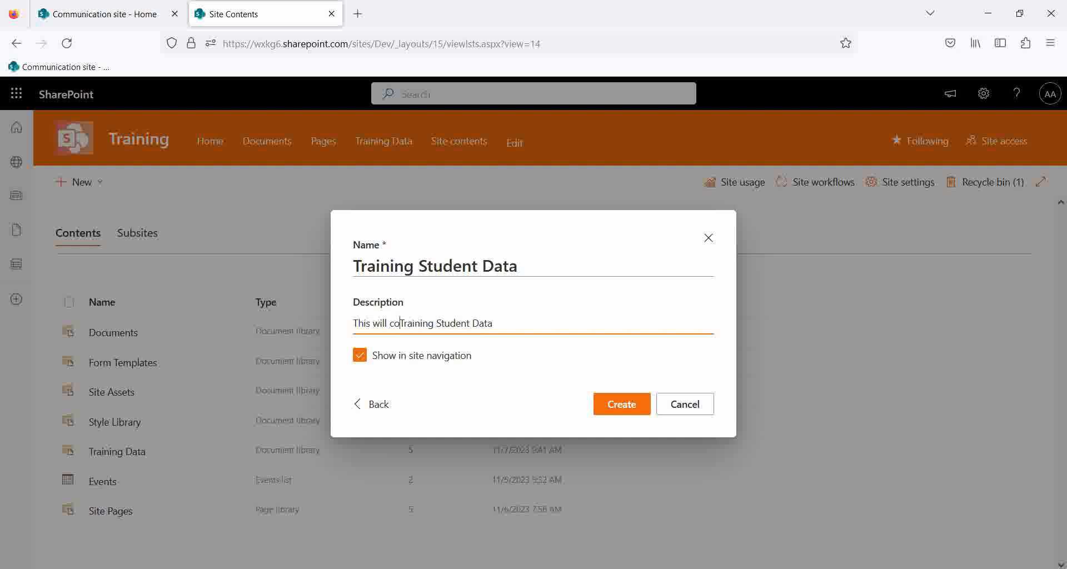
type("tain")
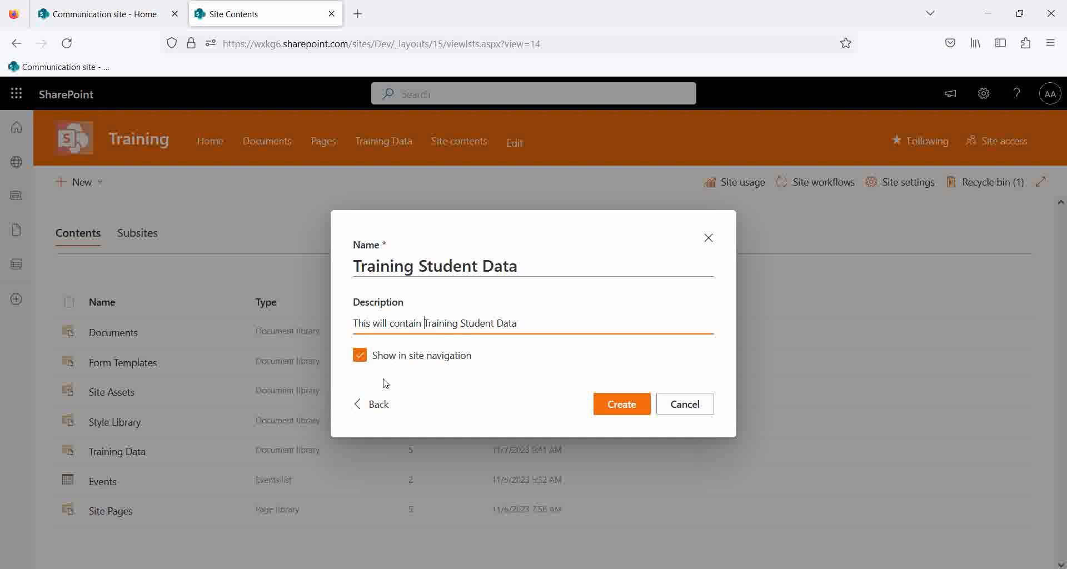
left_click(365, 355)
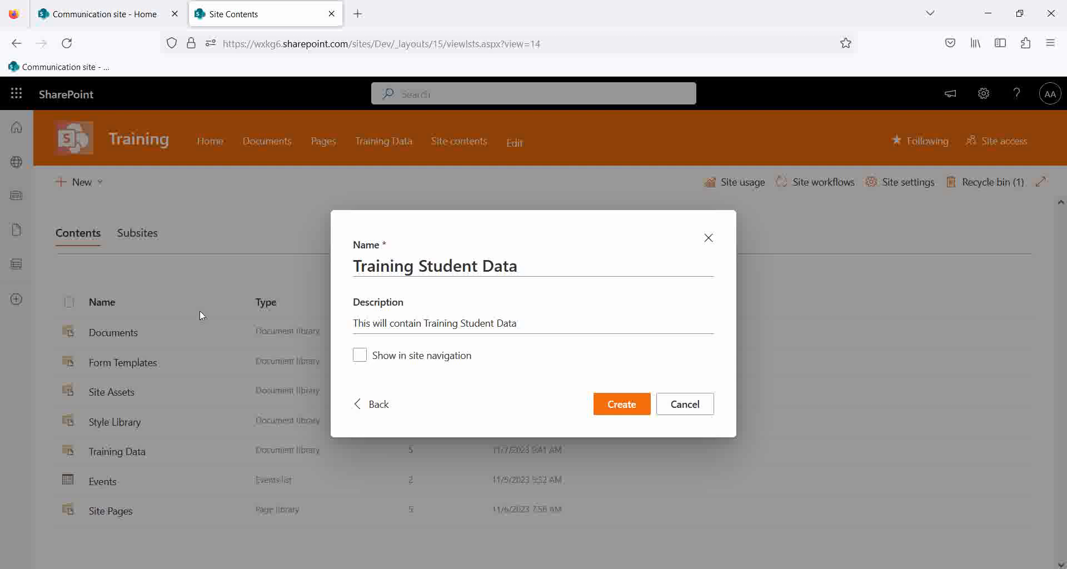
left_click(365, 359)
left_click(627, 412)
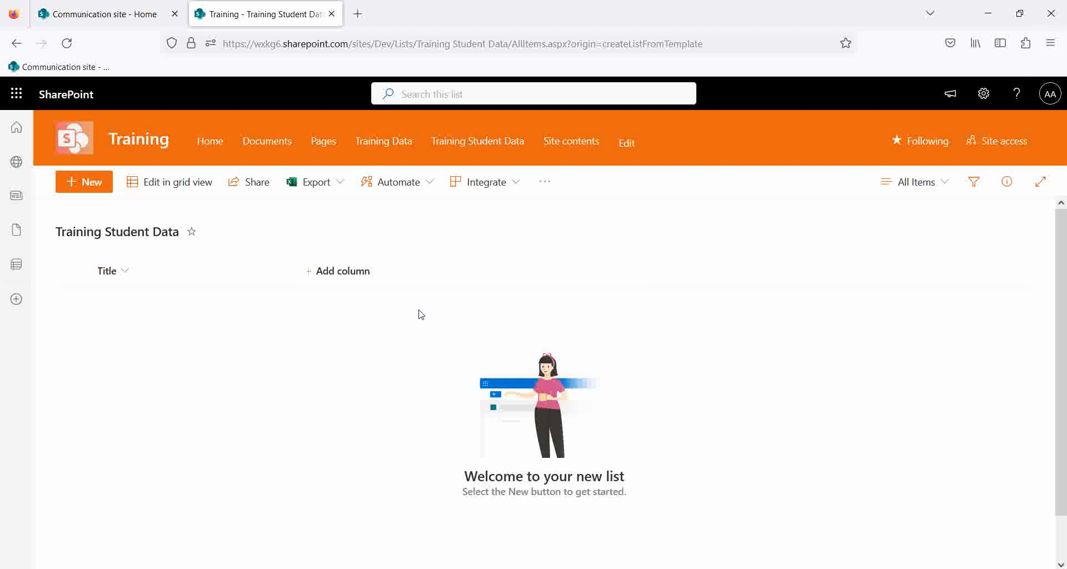
Open List settings for Training Student Data from the Settings gear.
left_click(982, 95)
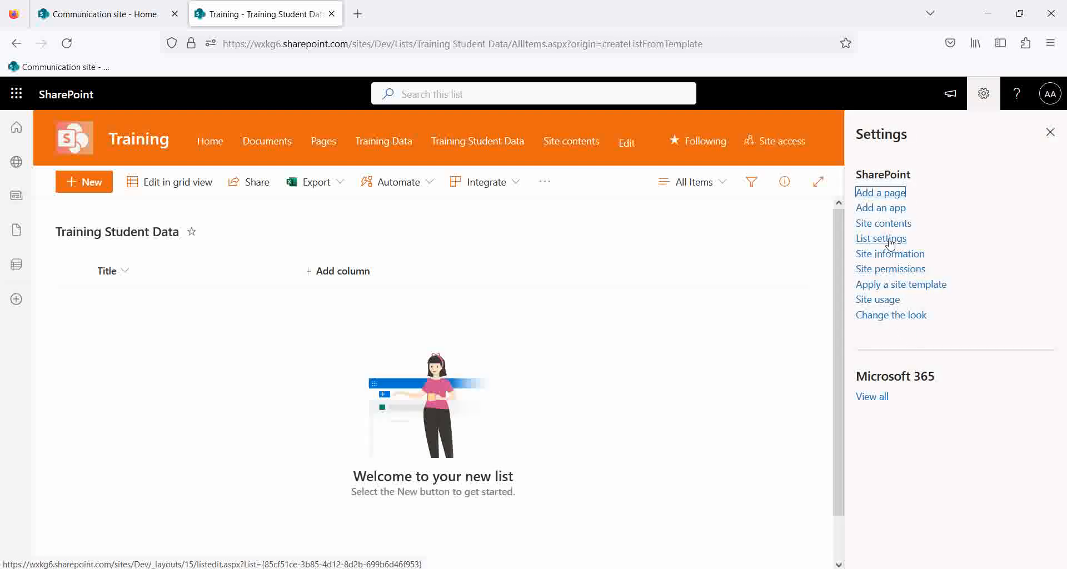
left_click(983, 95)
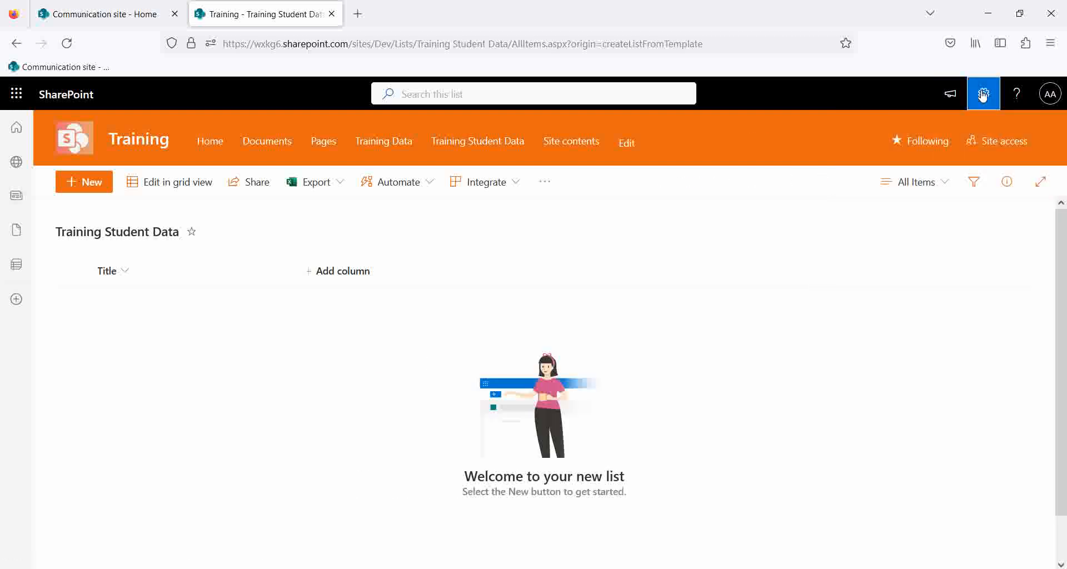
left_click(983, 94)
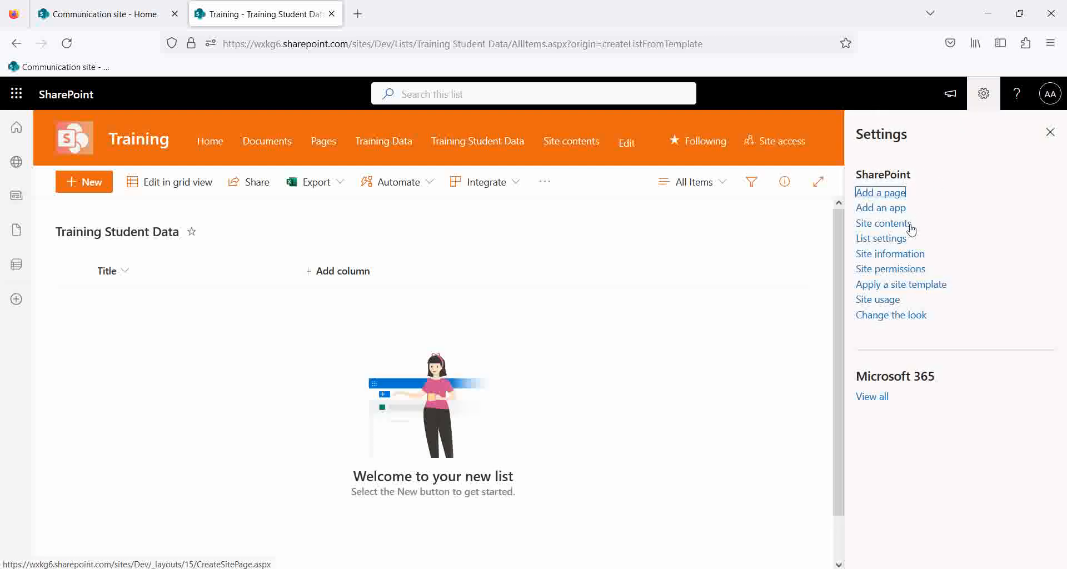
left_click(888, 241)
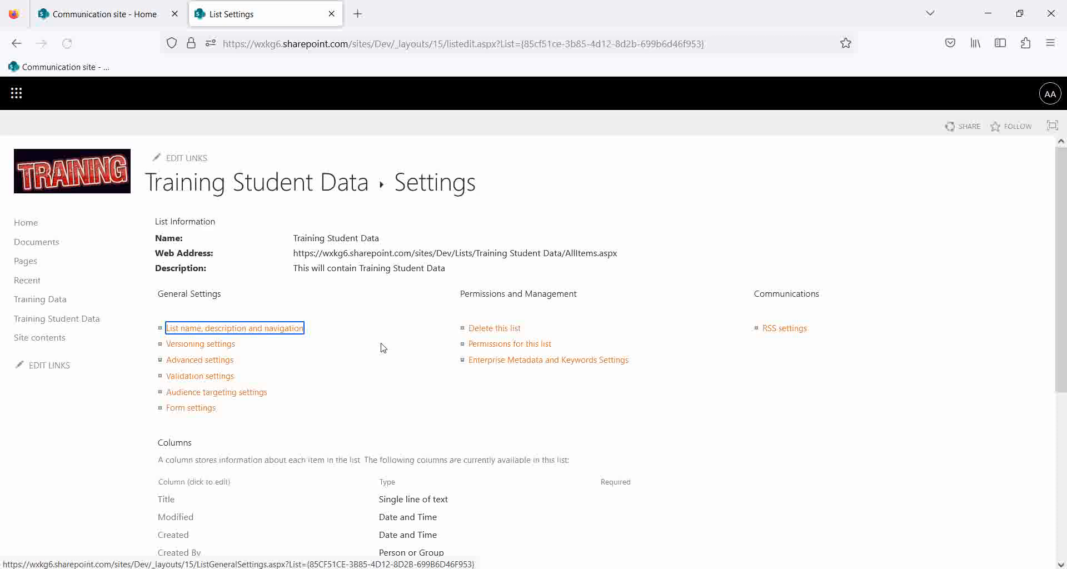
scroll(196, 402, "down", 5)
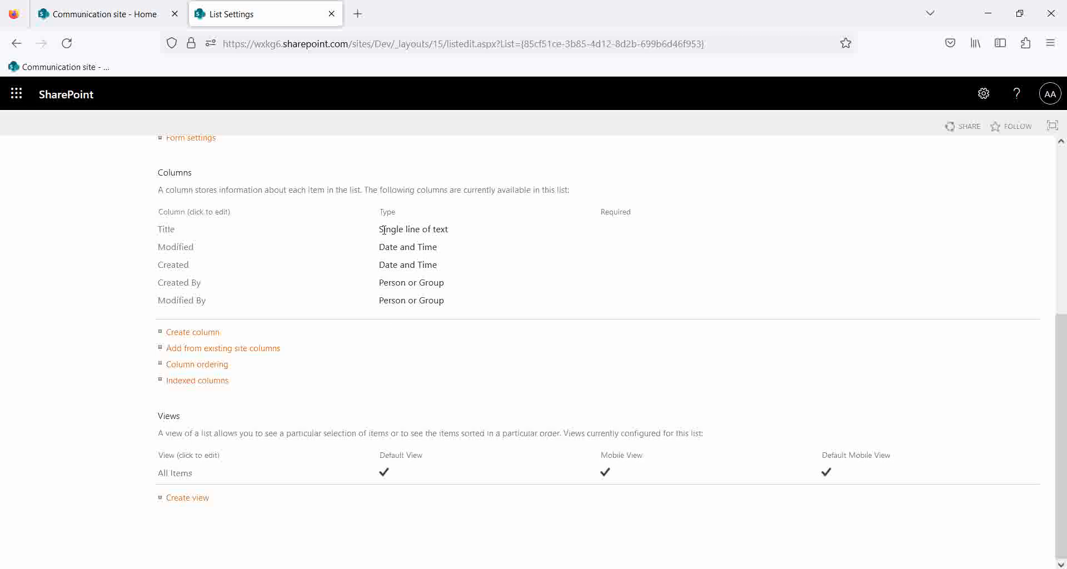
left_click_drag(382, 229, 204, 300)
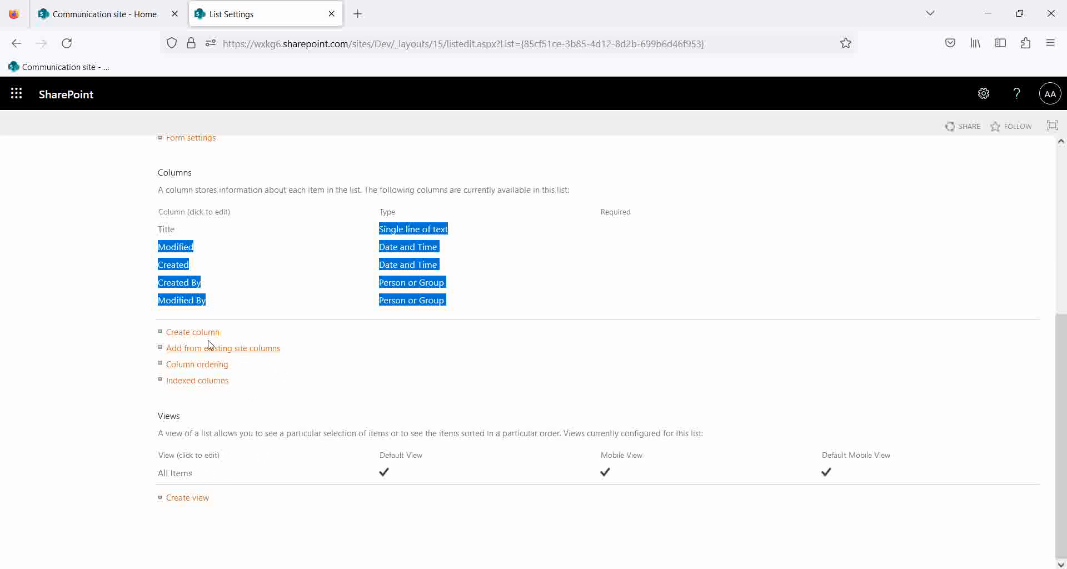
left_click(625, 282)
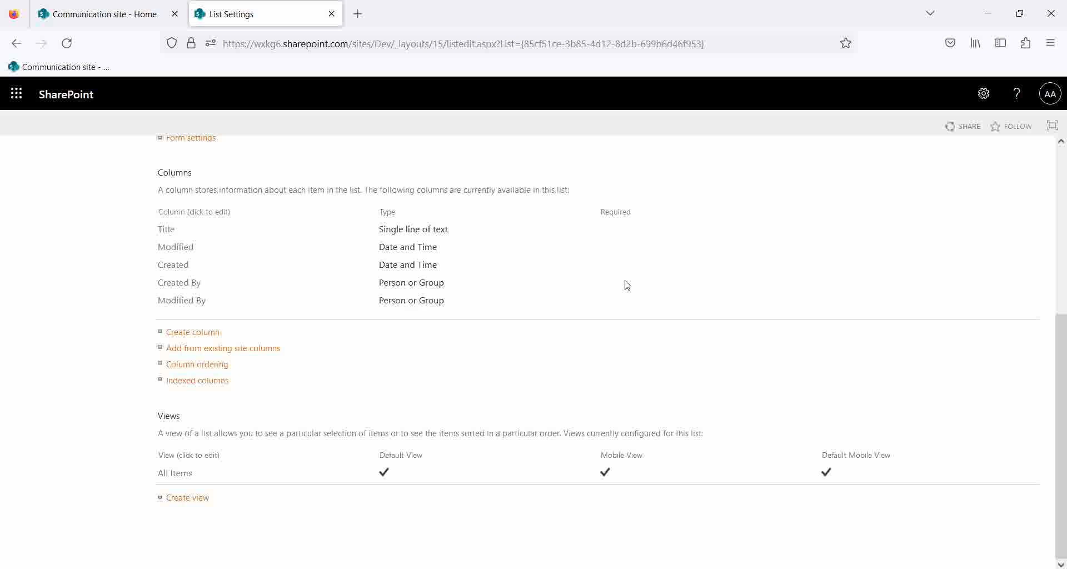
scroll(262, 393, "up", 5)
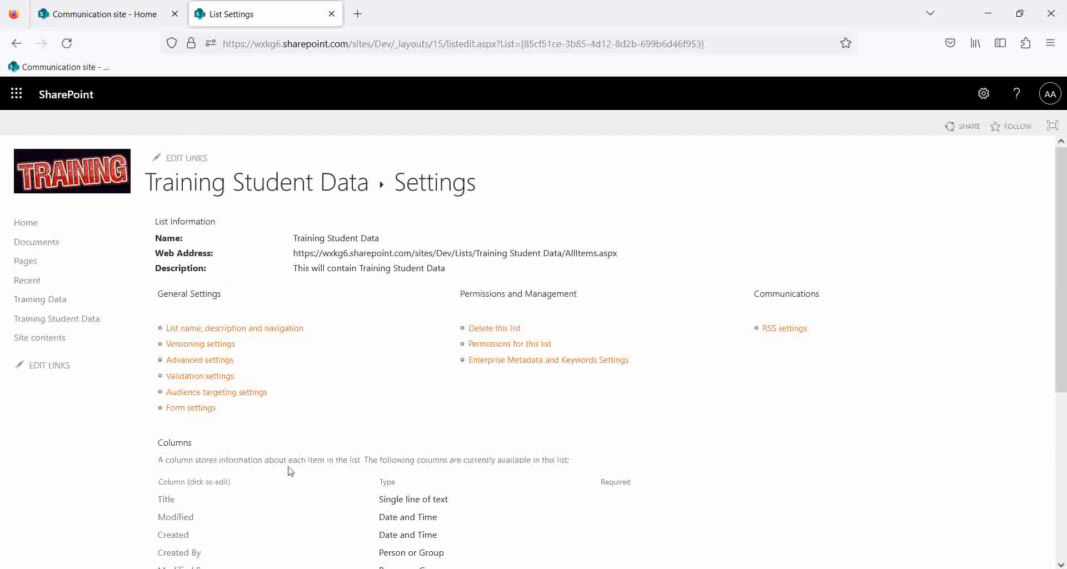
scroll(221, 470, "down", 5)
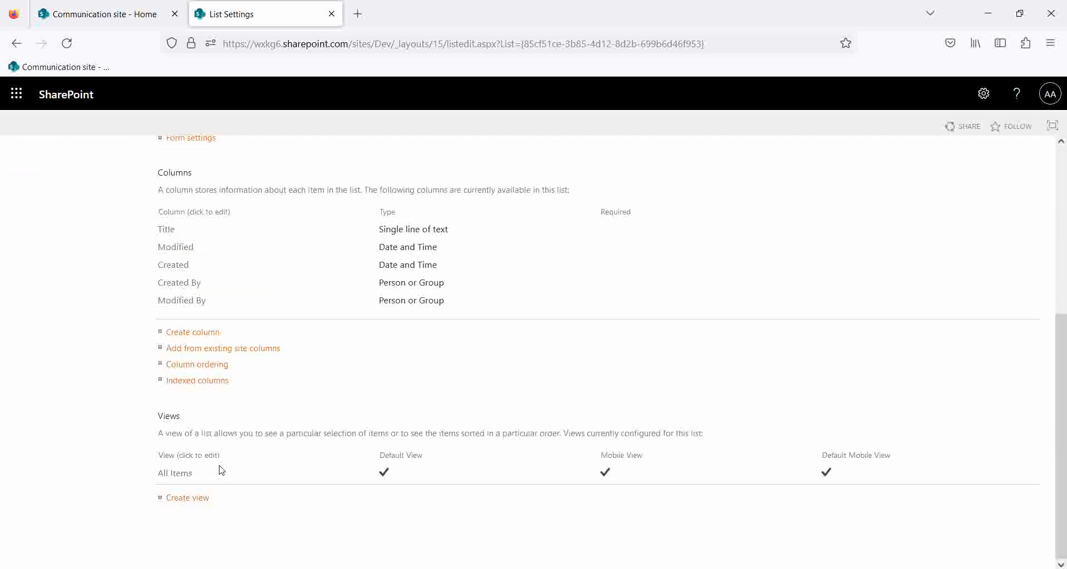
Add an Age column of type single line of text to the list.
left_click(189, 334)
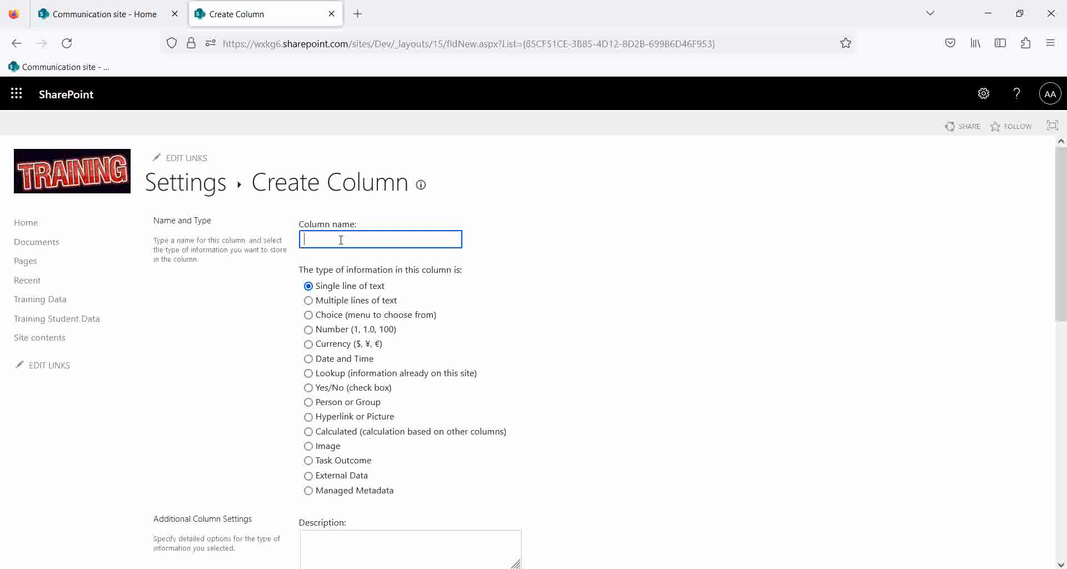
type("Nam")
double_click(319, 239)
type("Ag")
scroll(708, 379, "down", 15)
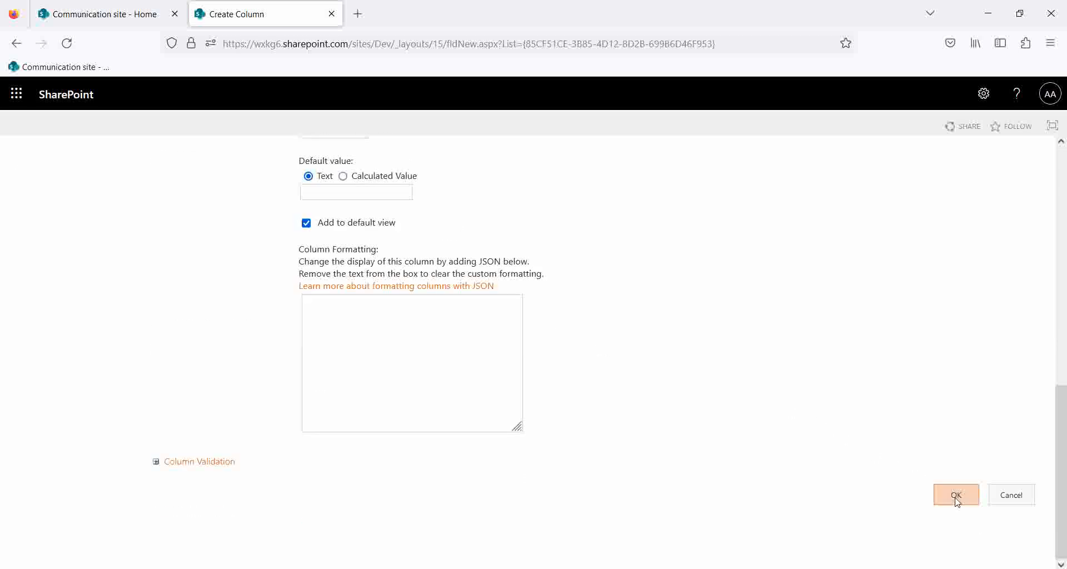
left_click(956, 496)
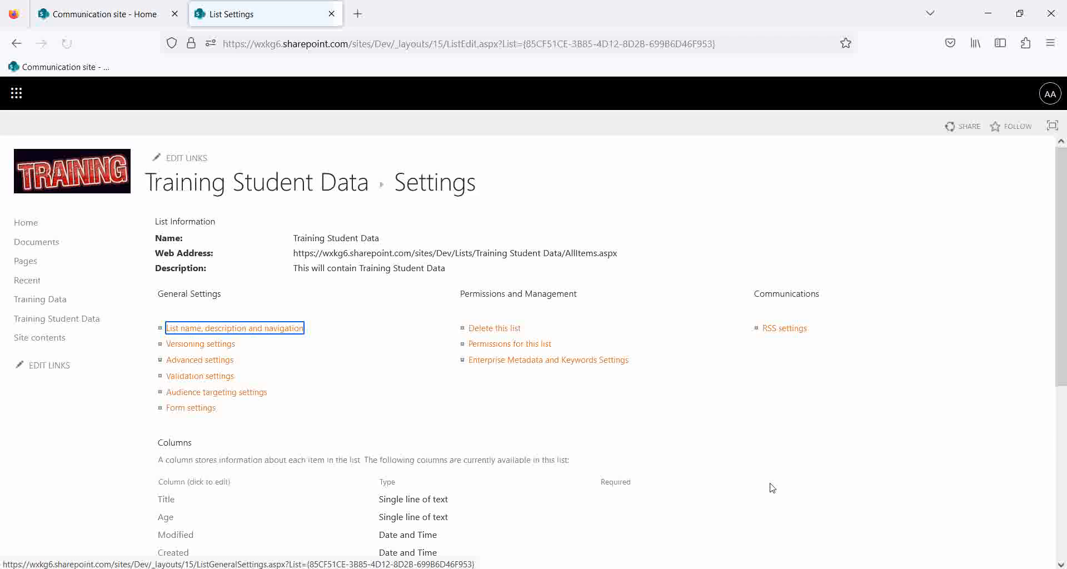
scroll(248, 353, "down", 5)
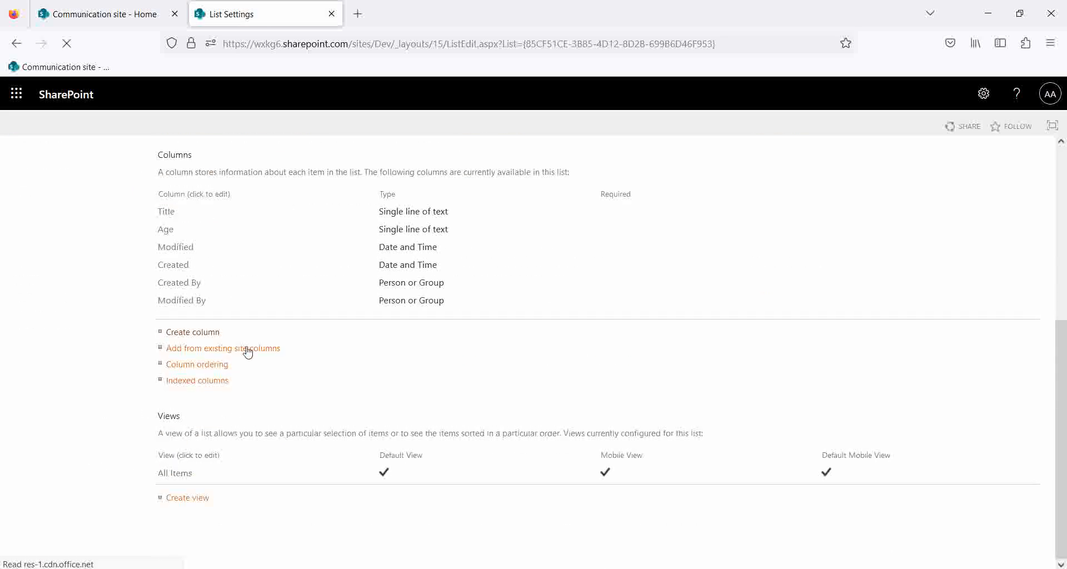
Change the Title column's name to Grade and save it.
left_click(163, 213)
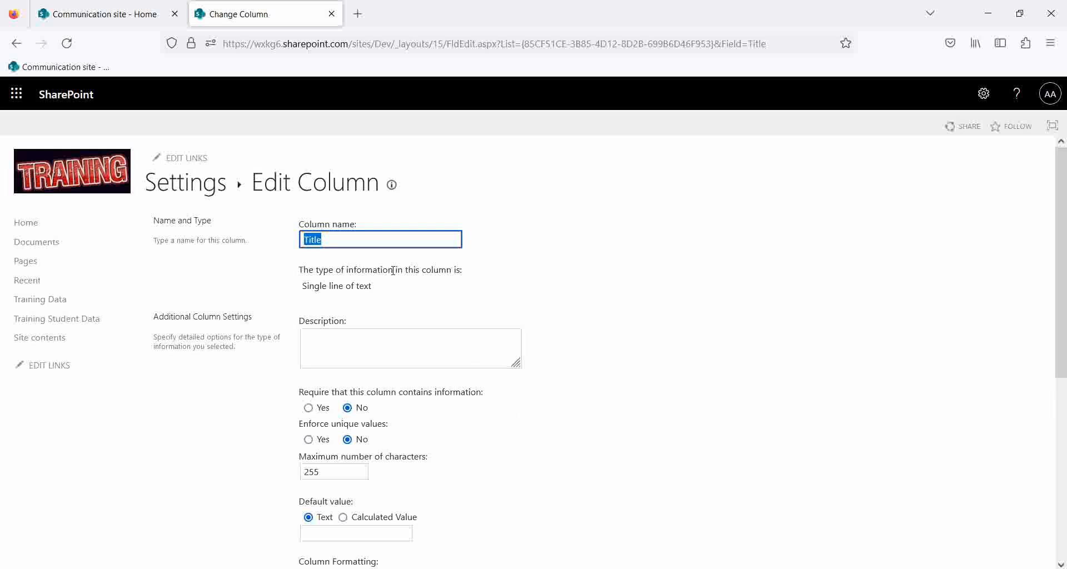
left_click_drag(337, 237, 221, 239)
type("C")
type("Gr")
type("ade")
scroll(517, 407, "down", 6)
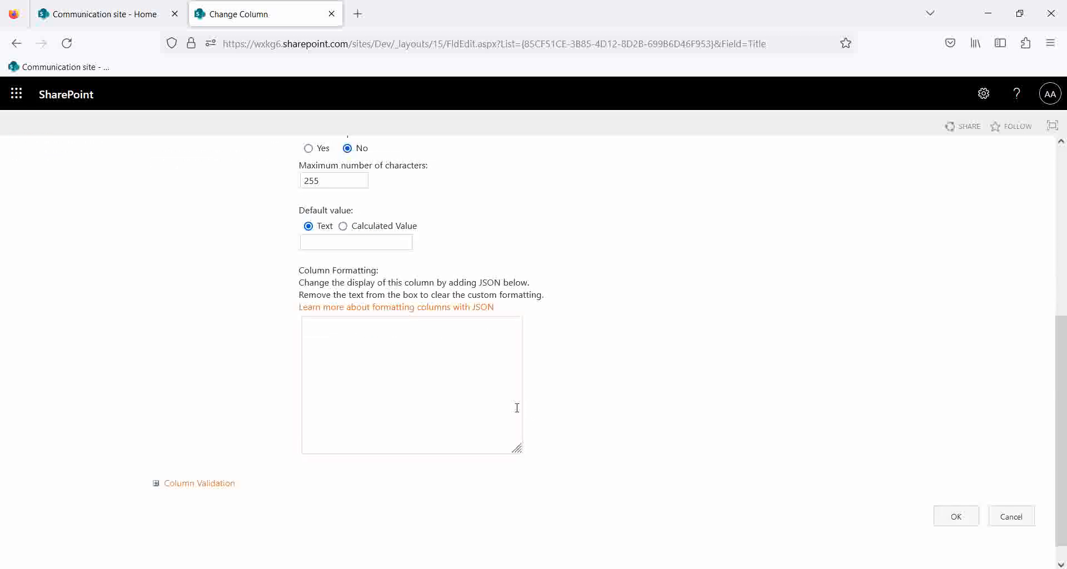
scroll(529, 388, "up", 6)
scroll(736, 454, "down", 5)
left_click(954, 494)
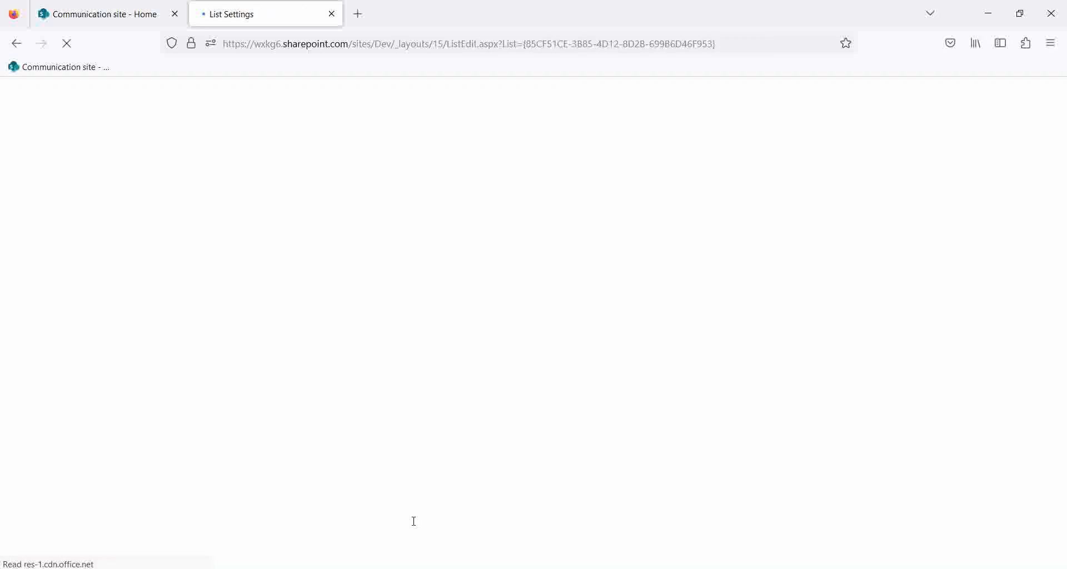
scroll(323, 404, "down", 5)
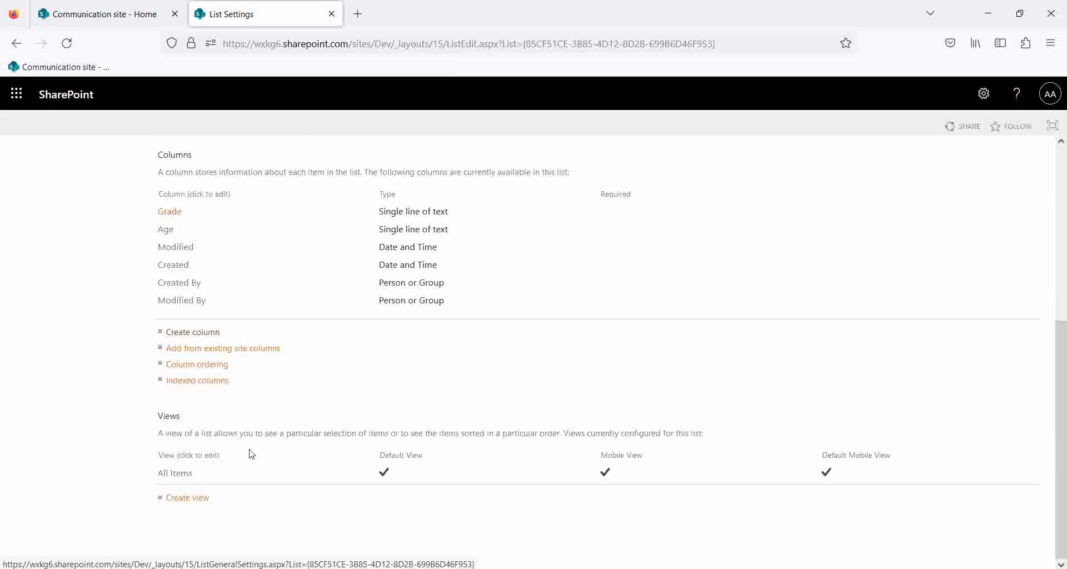
Define a Class choice column with choices ClassA, ClassB, ClassC and default ClassA.
left_click(192, 333)
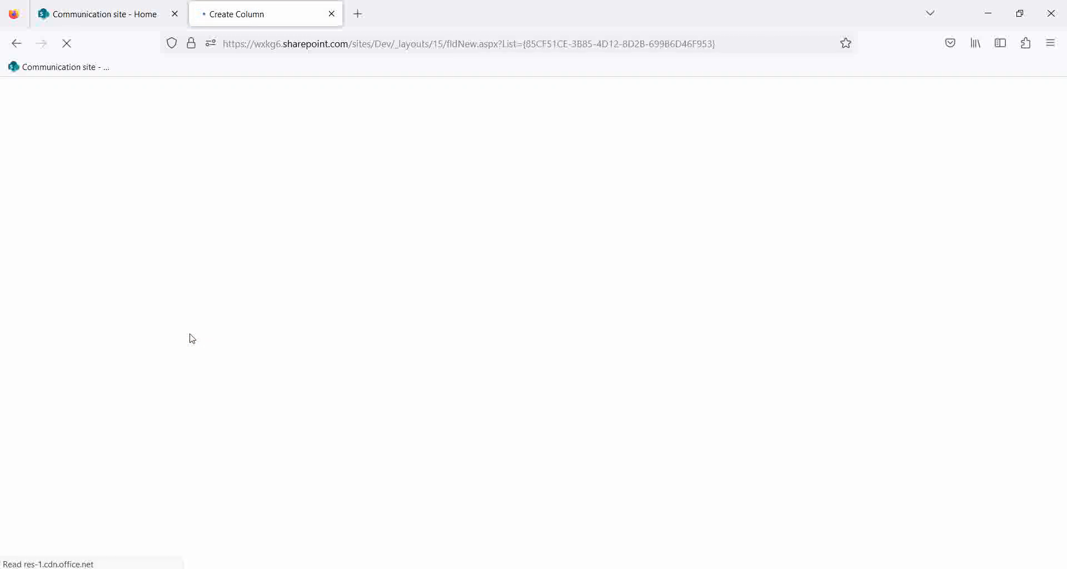
type("Class")
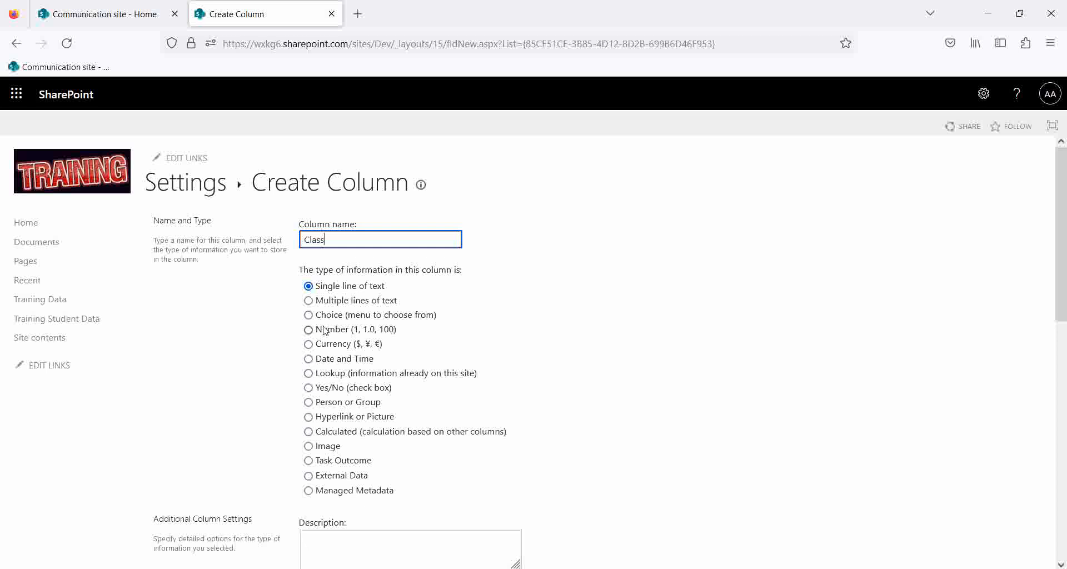
left_click(310, 316)
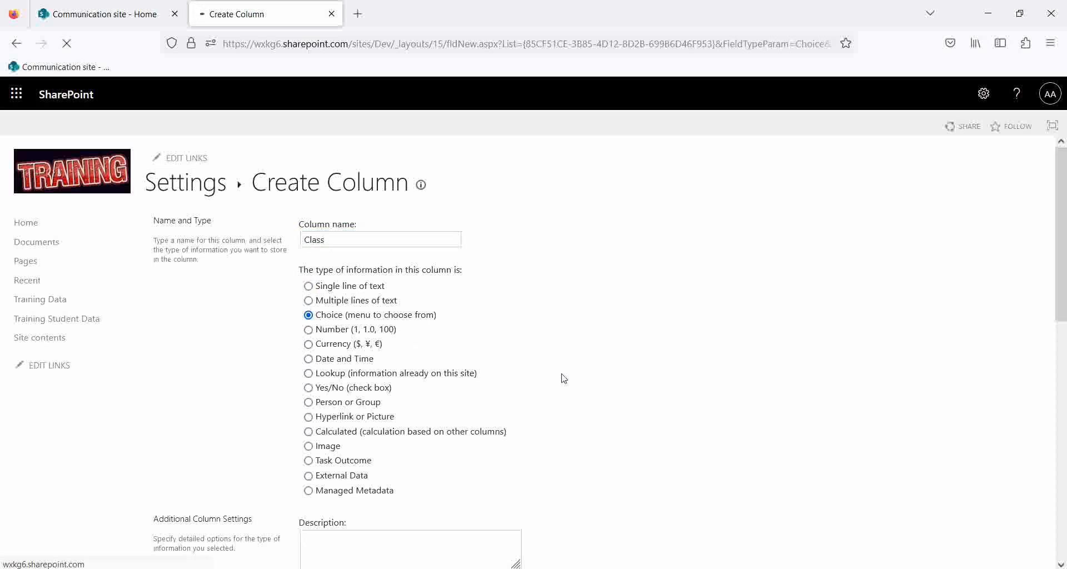
scroll(364, 404, "down", 10)
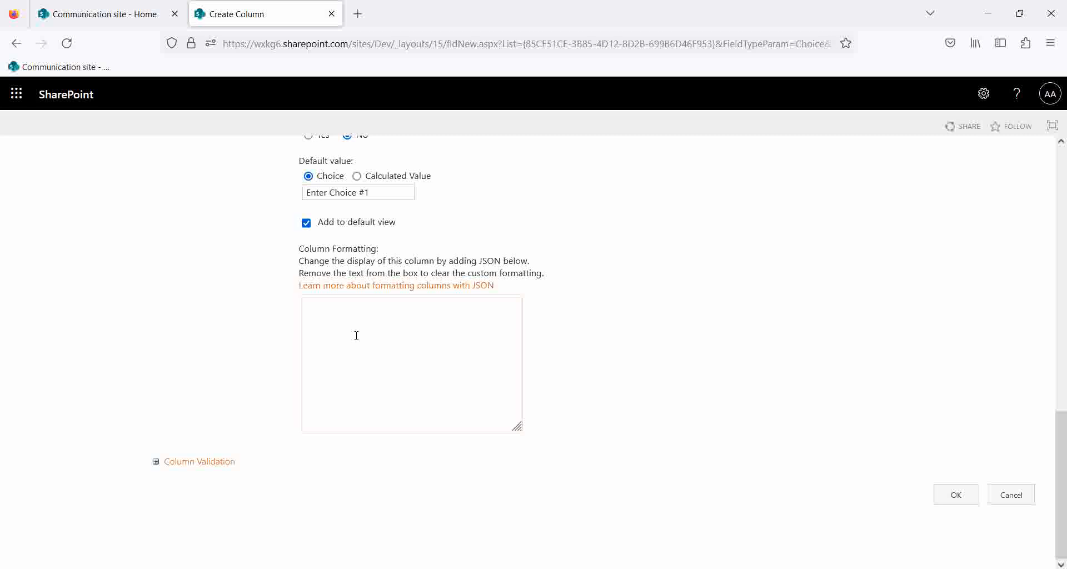
scroll(356, 336, "up", 10)
scroll(390, 488, "down", 10)
scroll(369, 252, "up", 6)
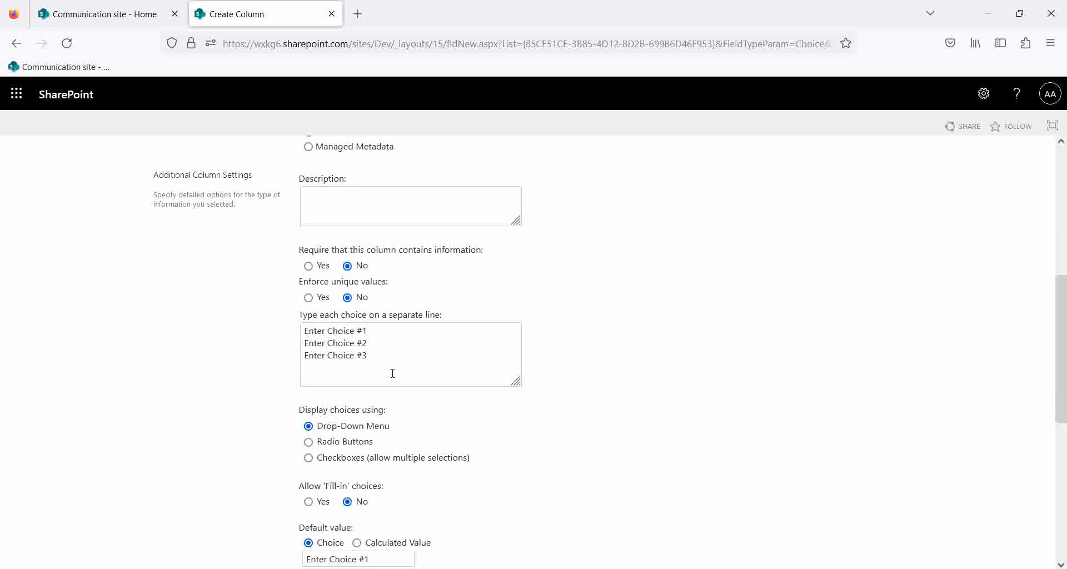
left_click_drag(372, 354, 288, 327)
type("Clas")
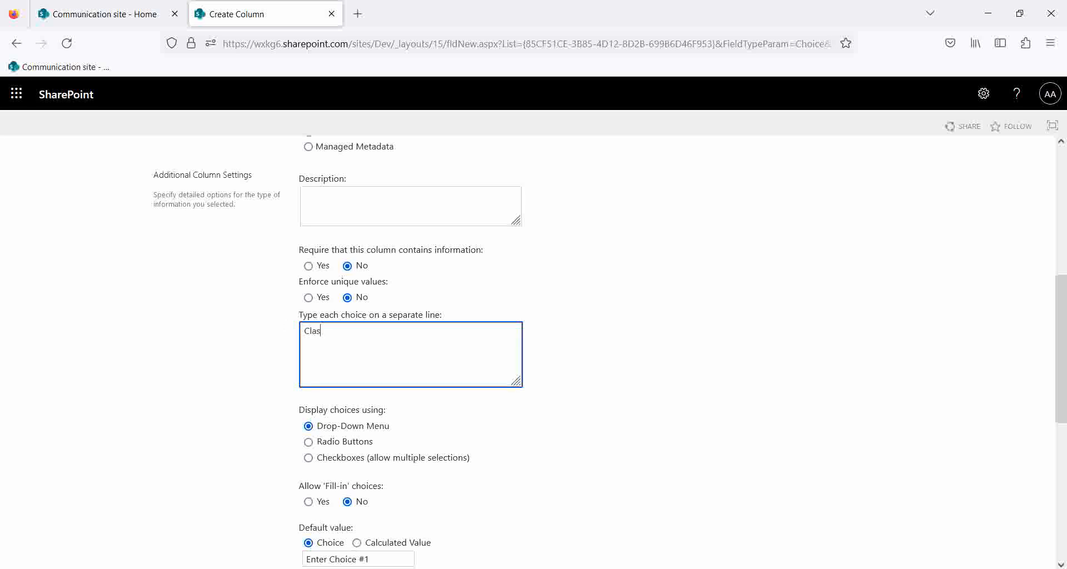
type("sA")
key("Return")
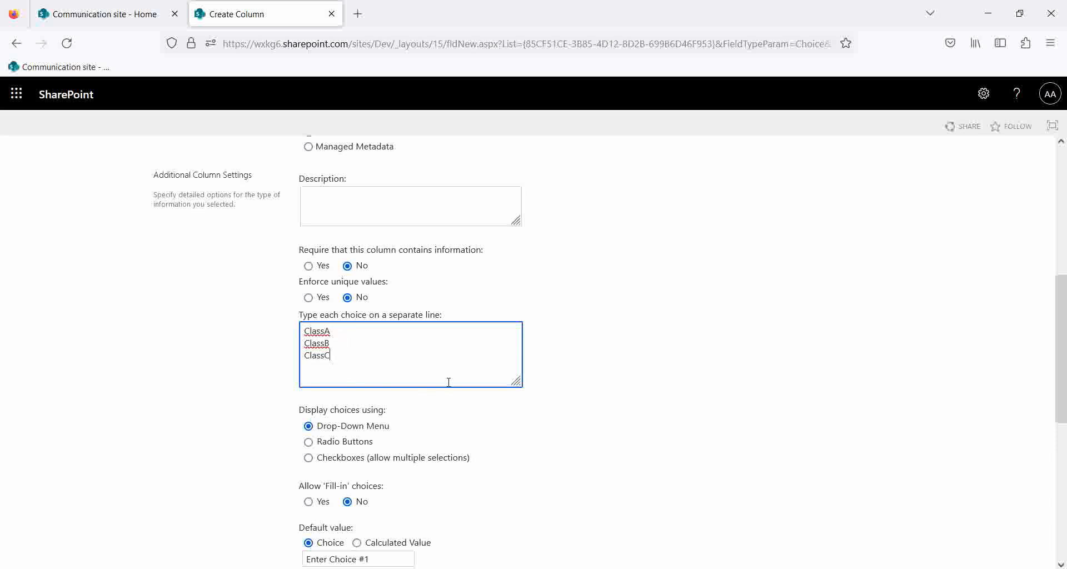
scroll(447, 383, "down", 5)
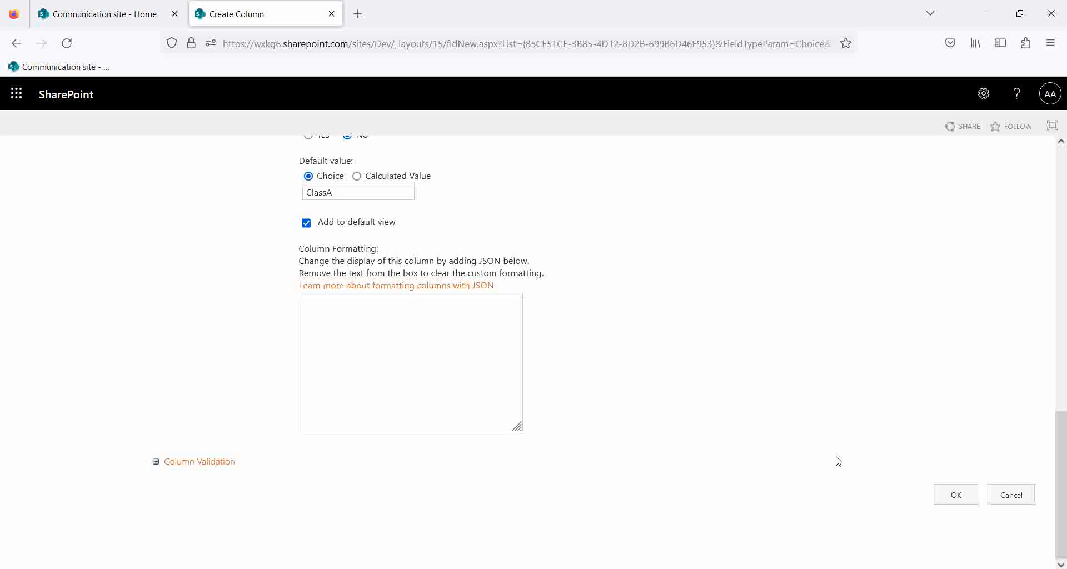
scroll(869, 462, "up", 5)
scroll(945, 500, "down", 10)
Save the Class column, then add a StudentName Person or Group column.
left_click(954, 496)
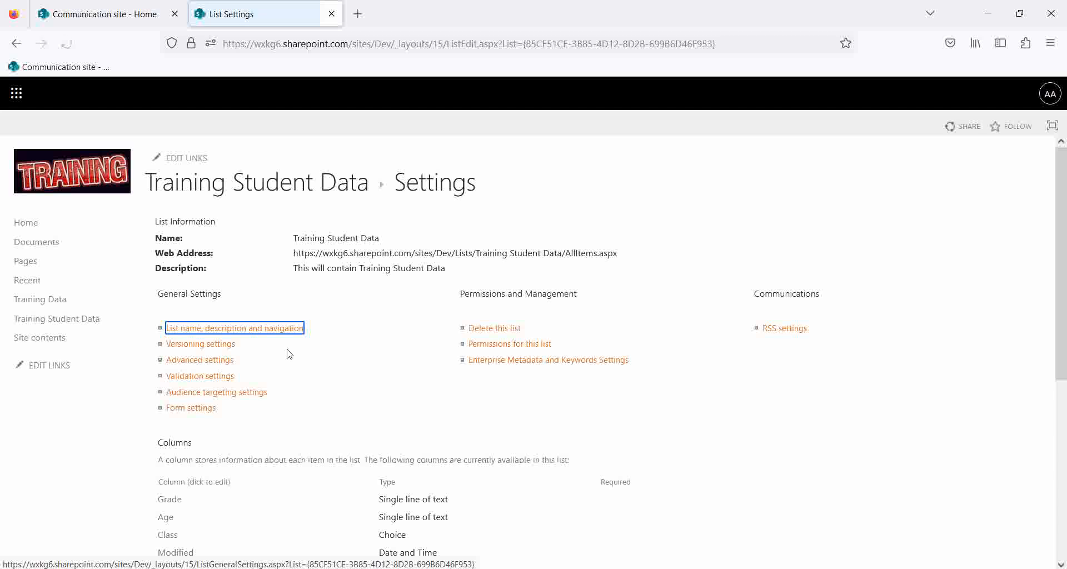
scroll(487, 385, "down", 5)
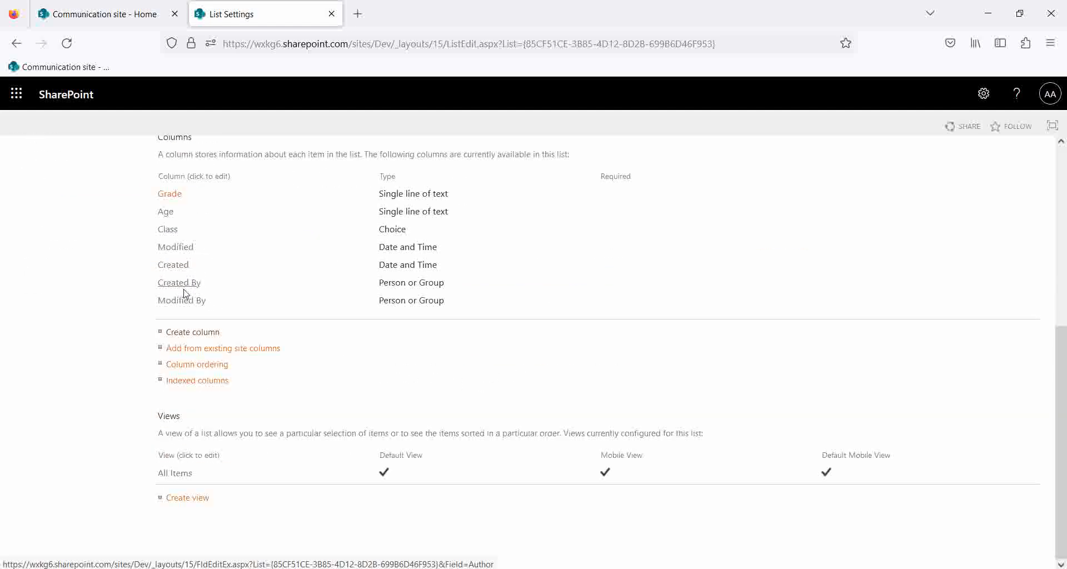
left_click(190, 333)
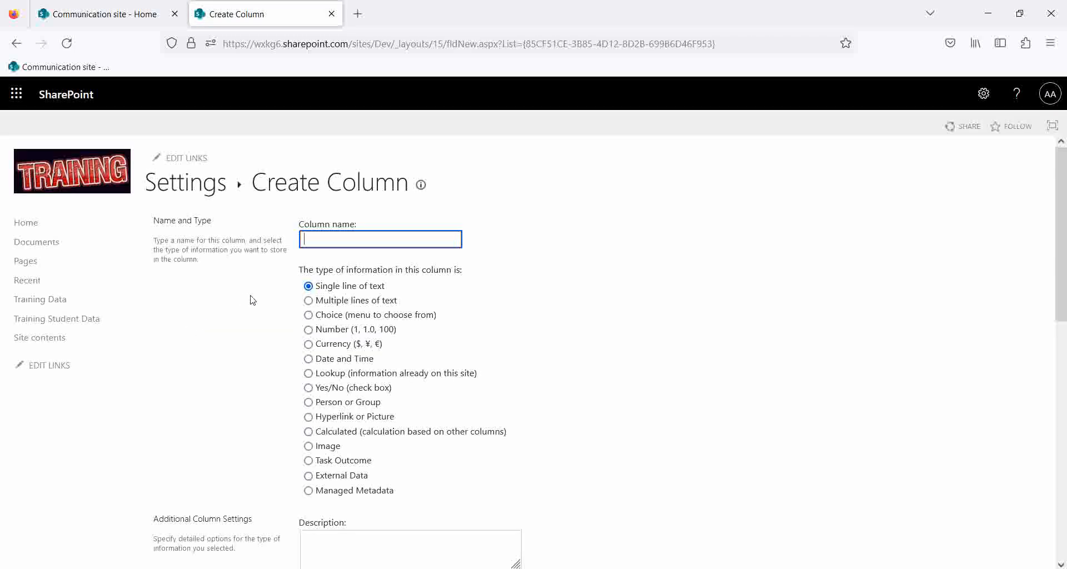
type("StudentName")
left_click(312, 404)
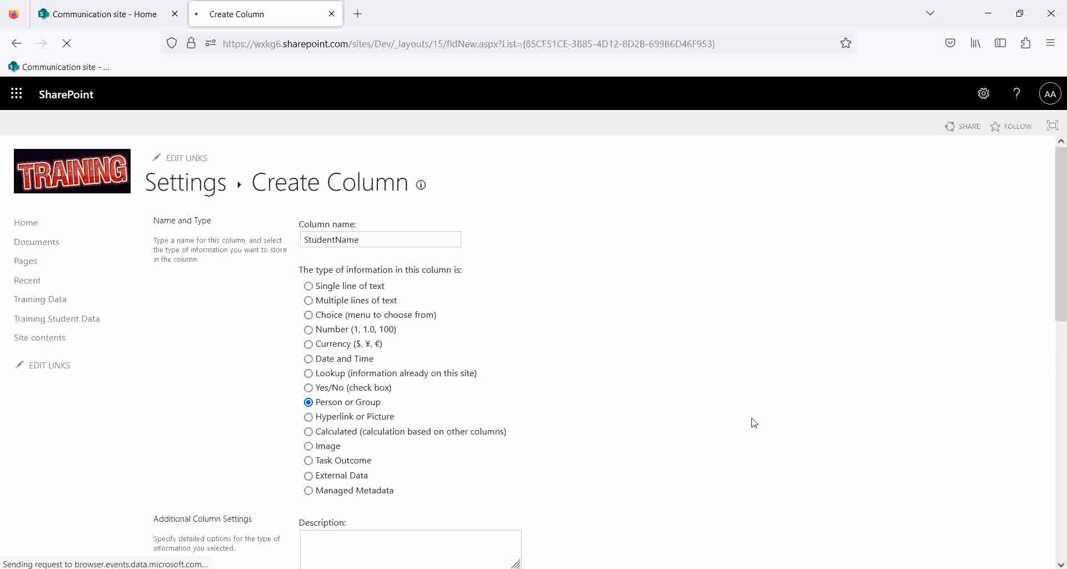
scroll(757, 442, "down", 10)
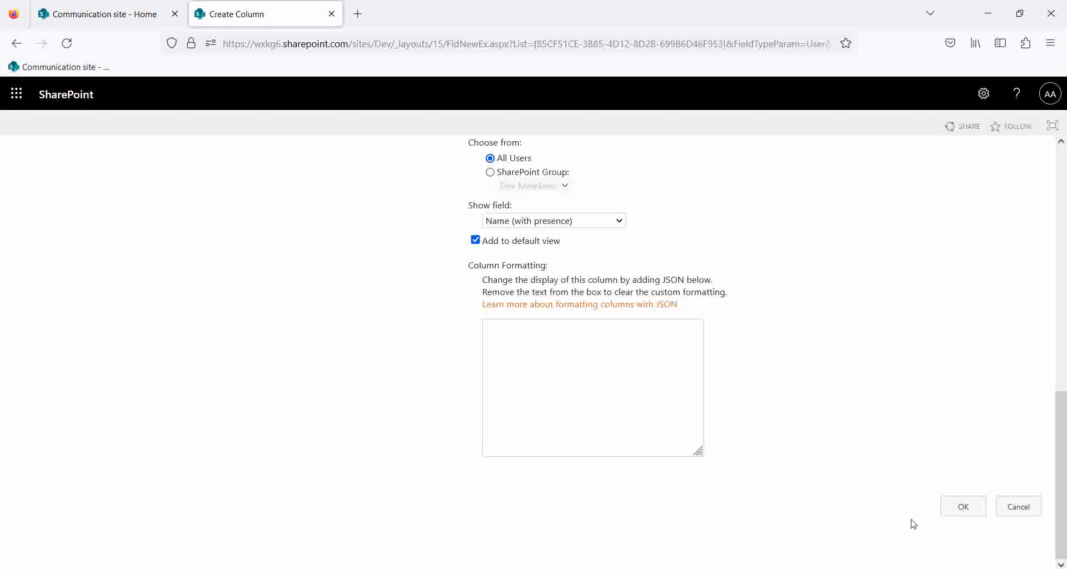
left_click(965, 507)
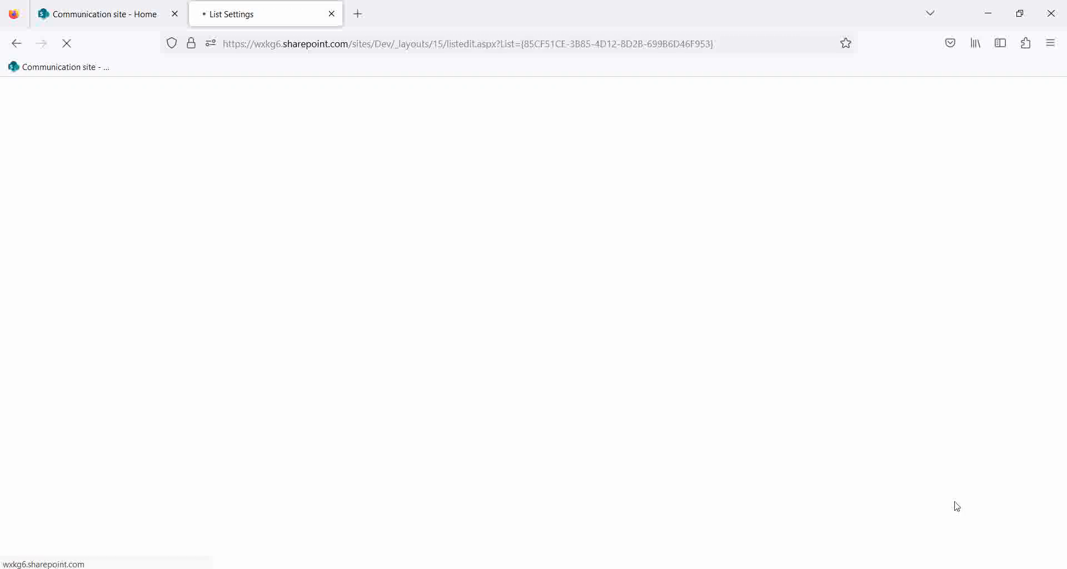
Add a PhoneNo column as a single line of text.
scroll(256, 454, "down", 5)
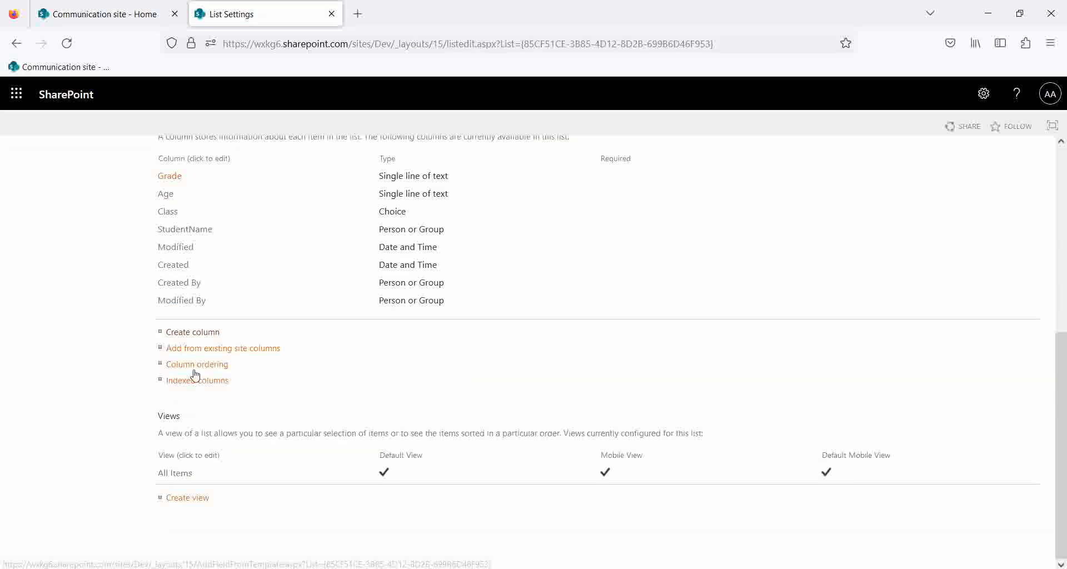
left_click(185, 337)
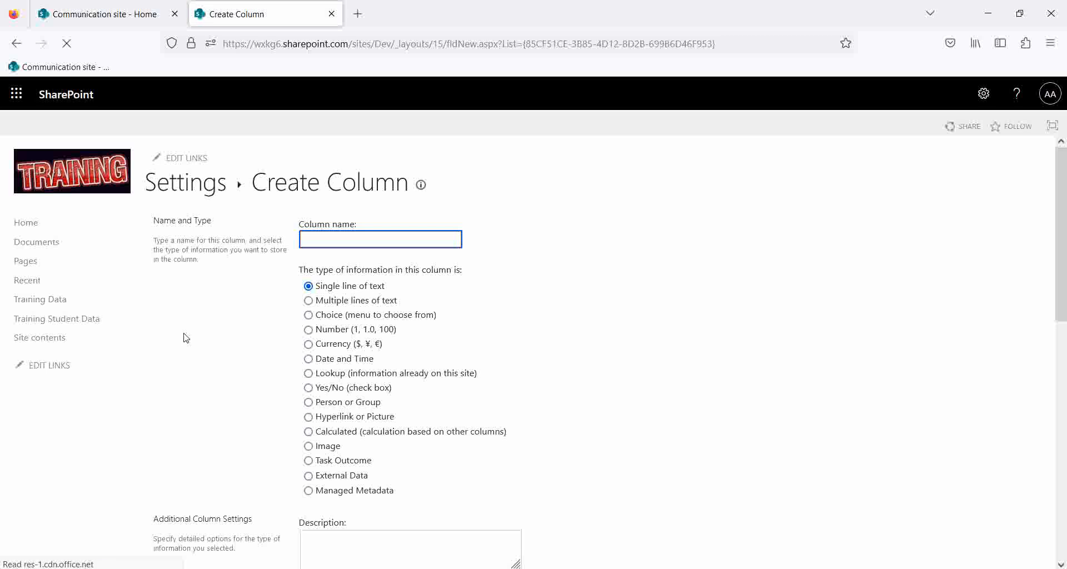
type("Pho")
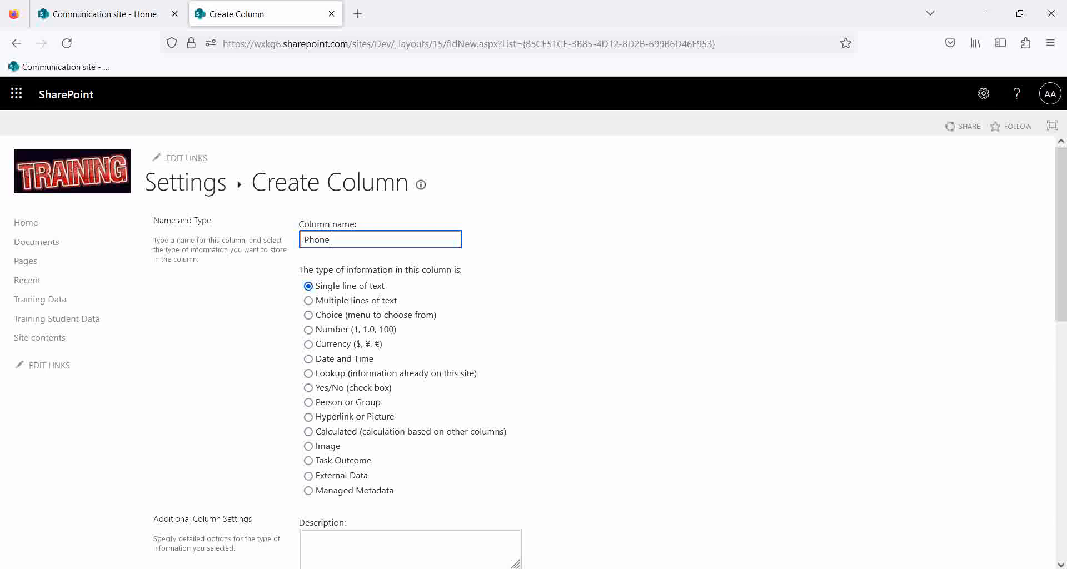
type("neNo")
scroll(1024, 493, "down", 15)
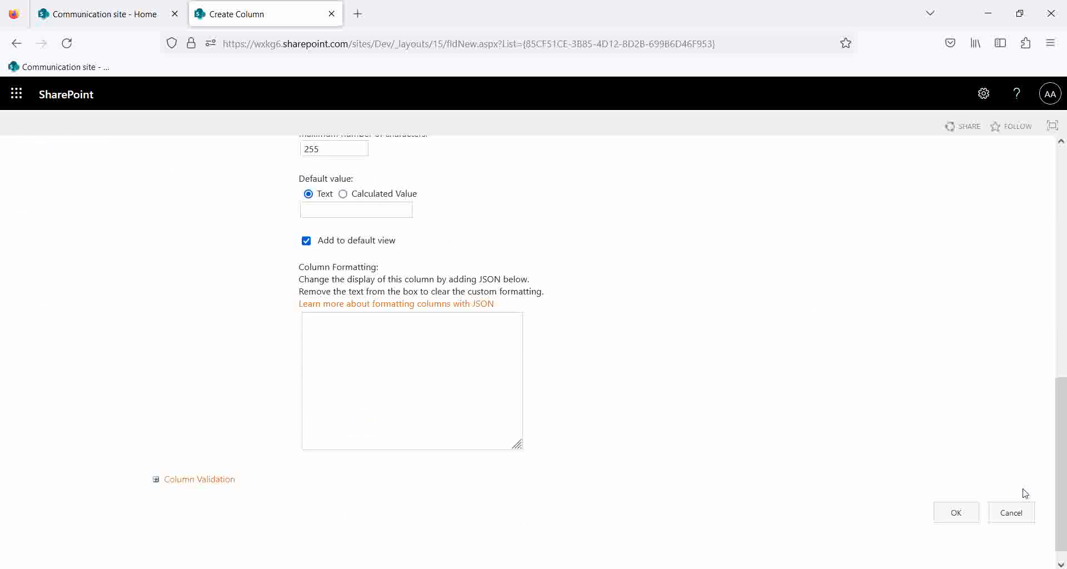
left_click(956, 495)
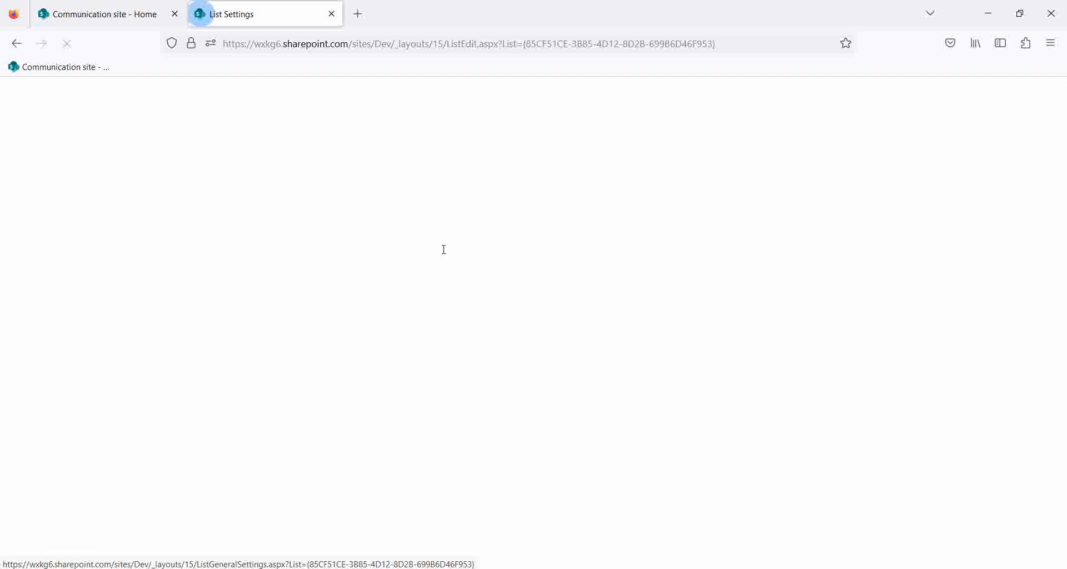
Add a TeacherName column of type Person or Group.
scroll(419, 324, "down", 7)
left_click(209, 338)
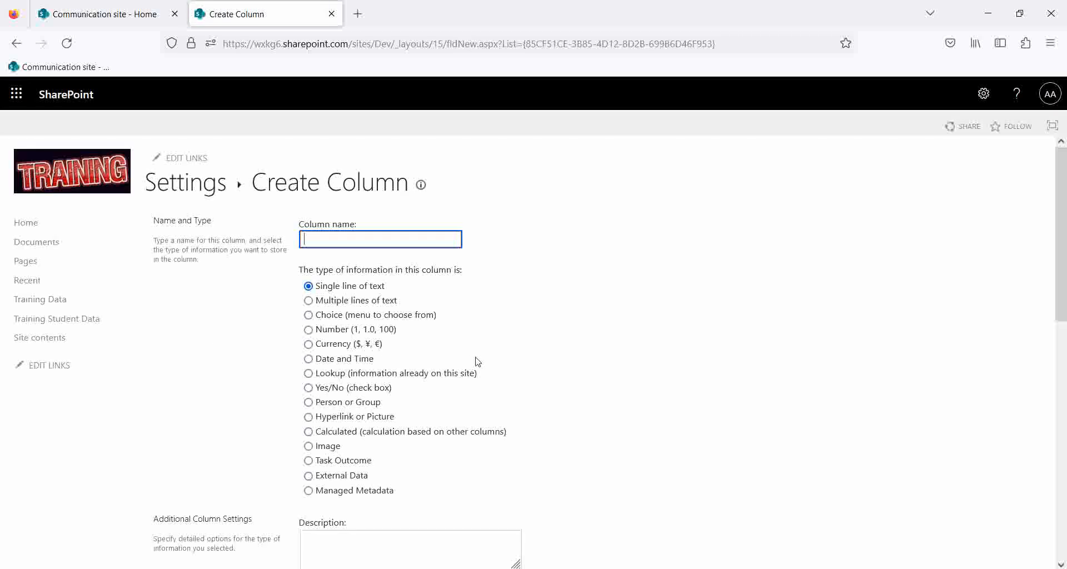
type("S")
key("BackSpace")
key("BackSpace")
key("BackSpace")
key("BackSpace")
type("Nam")
left_click(308, 402)
scroll(748, 376, "down", 10)
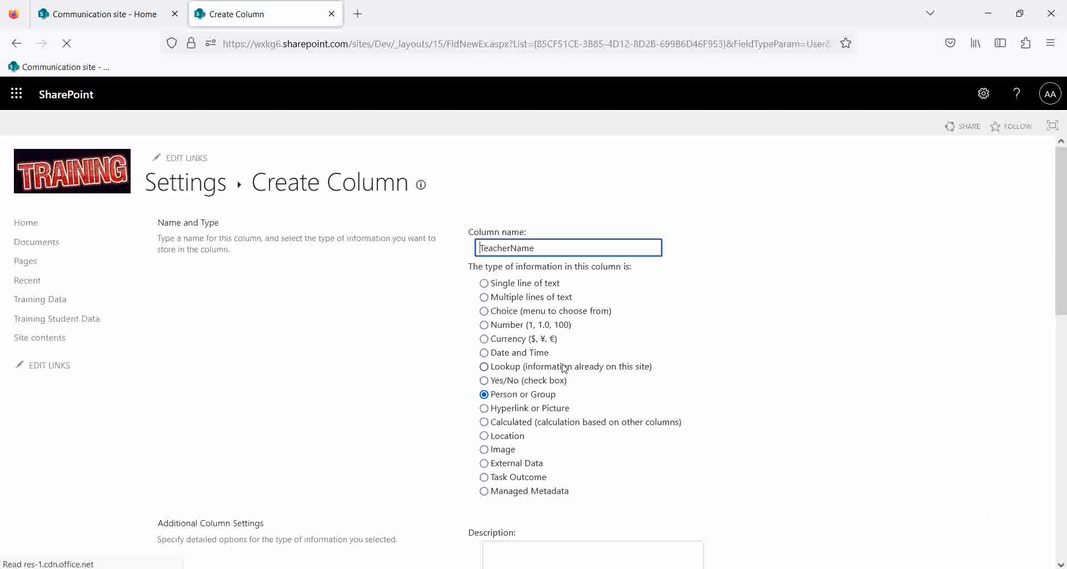
scroll(830, 484, "down", 5)
scroll(833, 463, "down", 4)
left_click(970, 507)
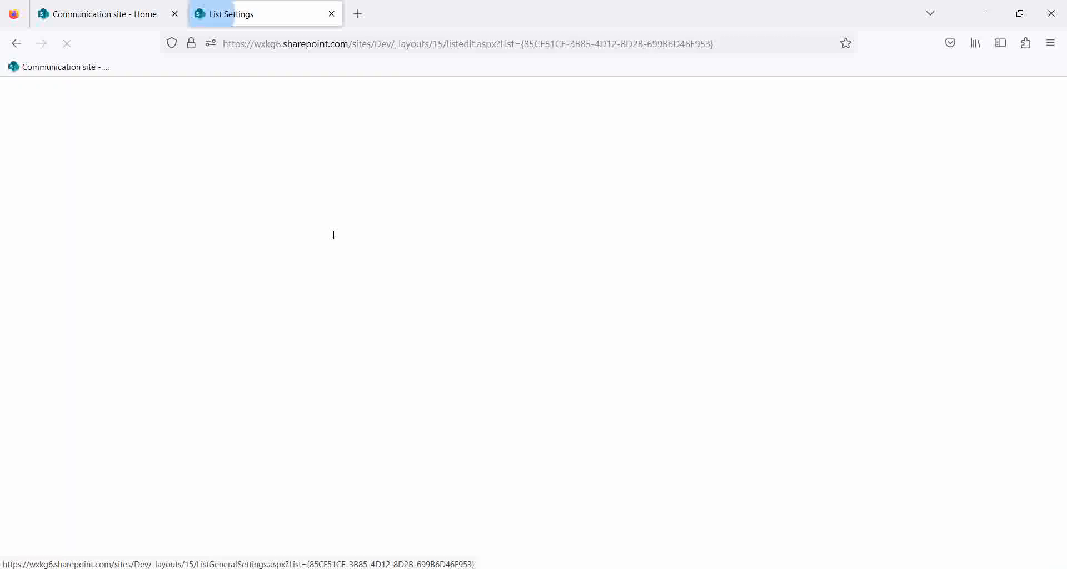
scroll(354, 369, "down", 6)
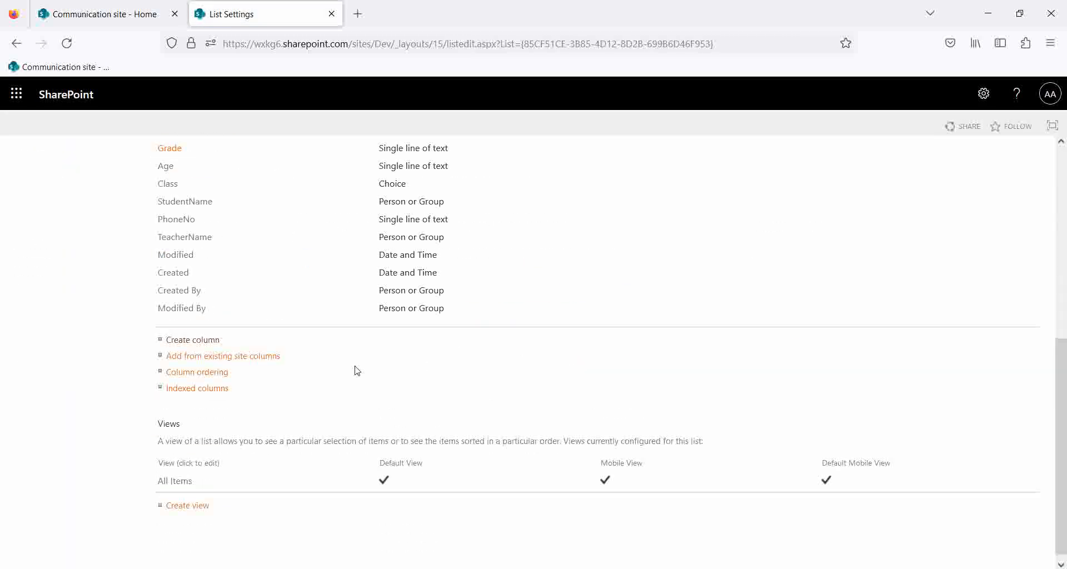
Add an Address column for multiple lines of text.
left_click(202, 333)
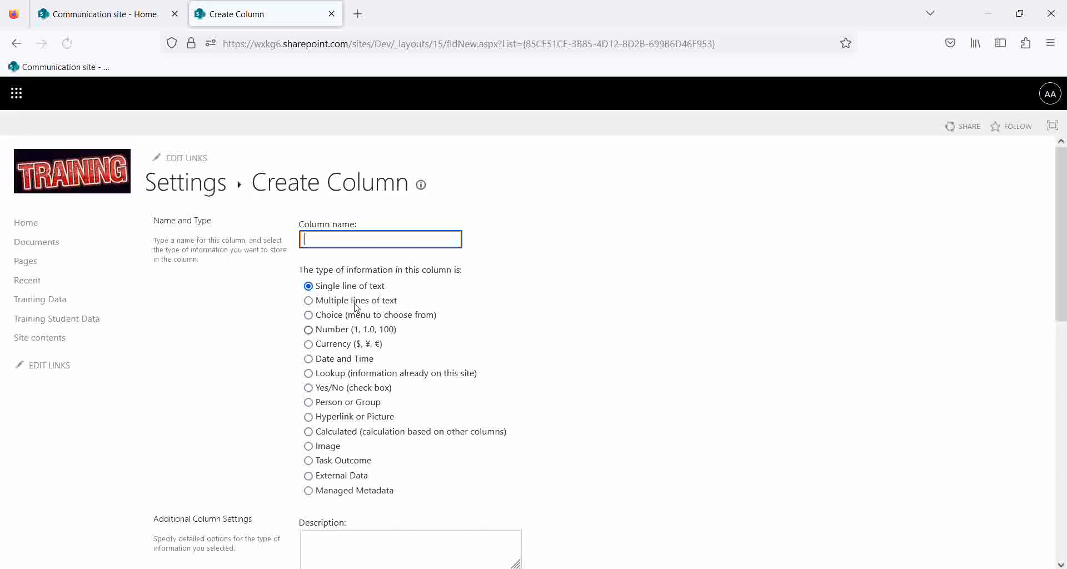
type("Address")
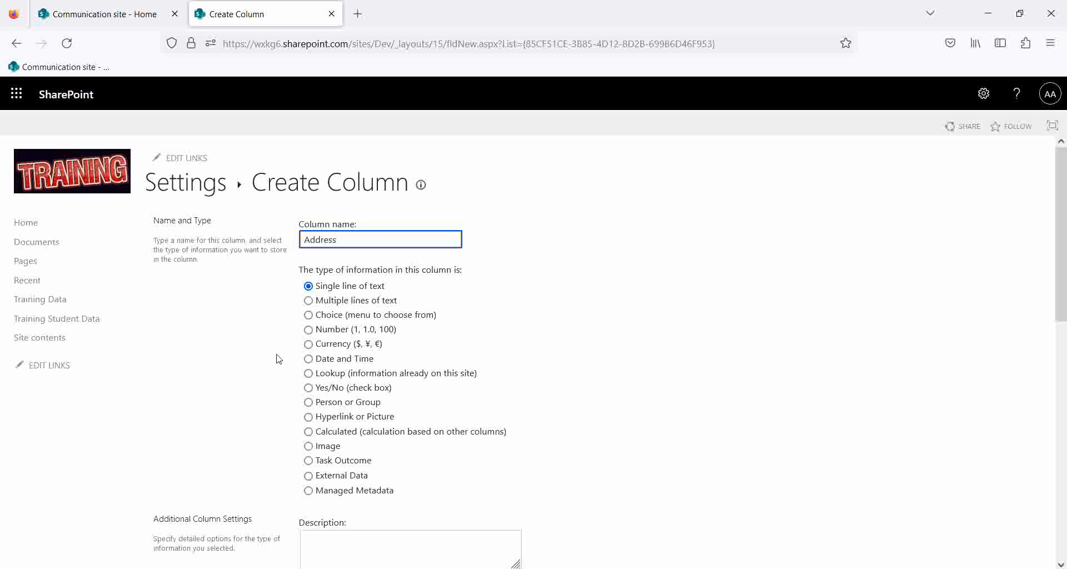
left_click(308, 301)
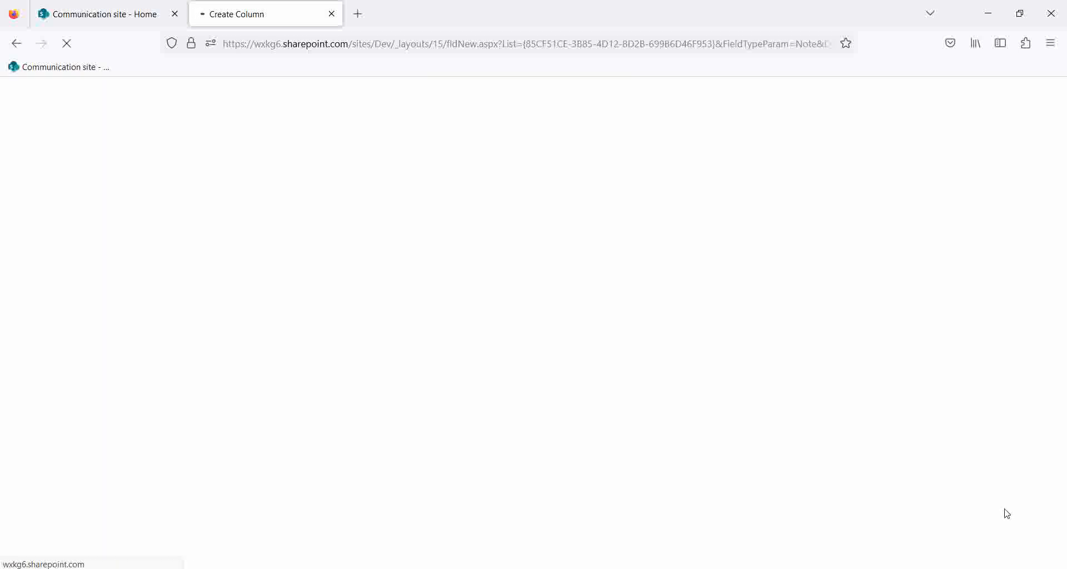
scroll(995, 537, "down", 10)
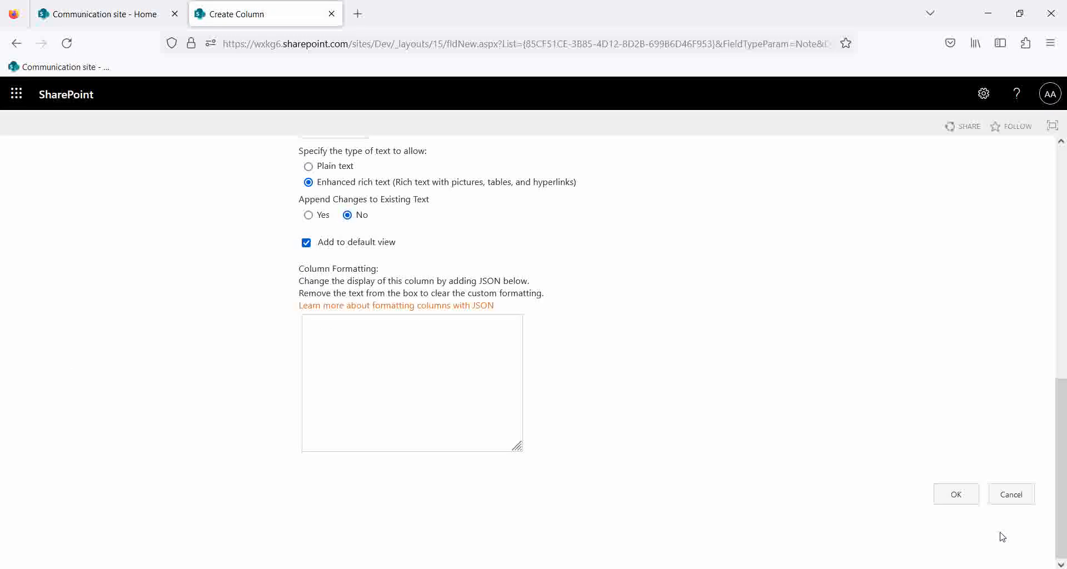
left_click(957, 497)
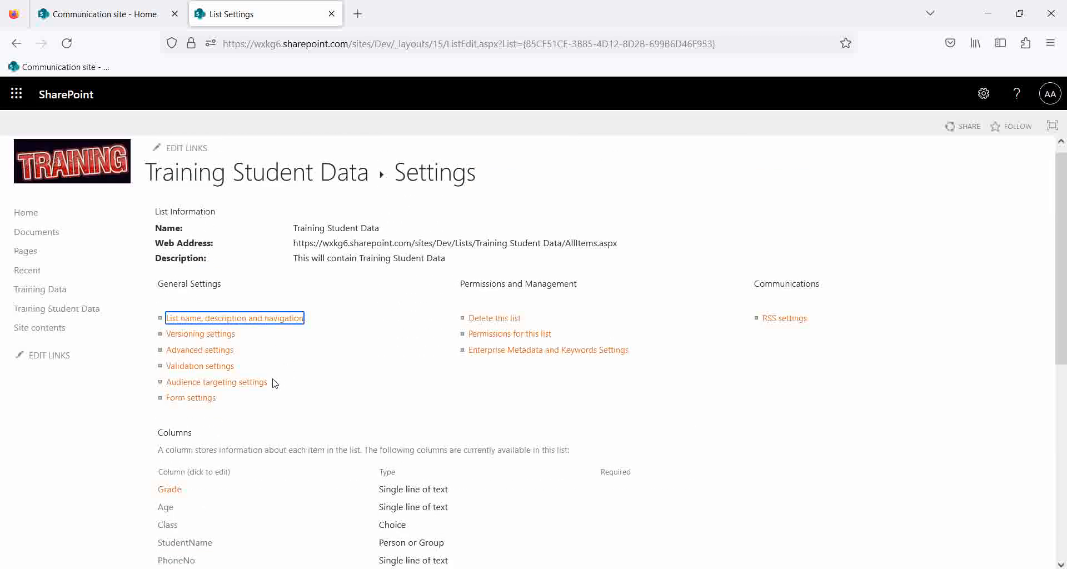
scroll(274, 383, "down", 5)
Add an Email column as a single line of text.
left_click(191, 333)
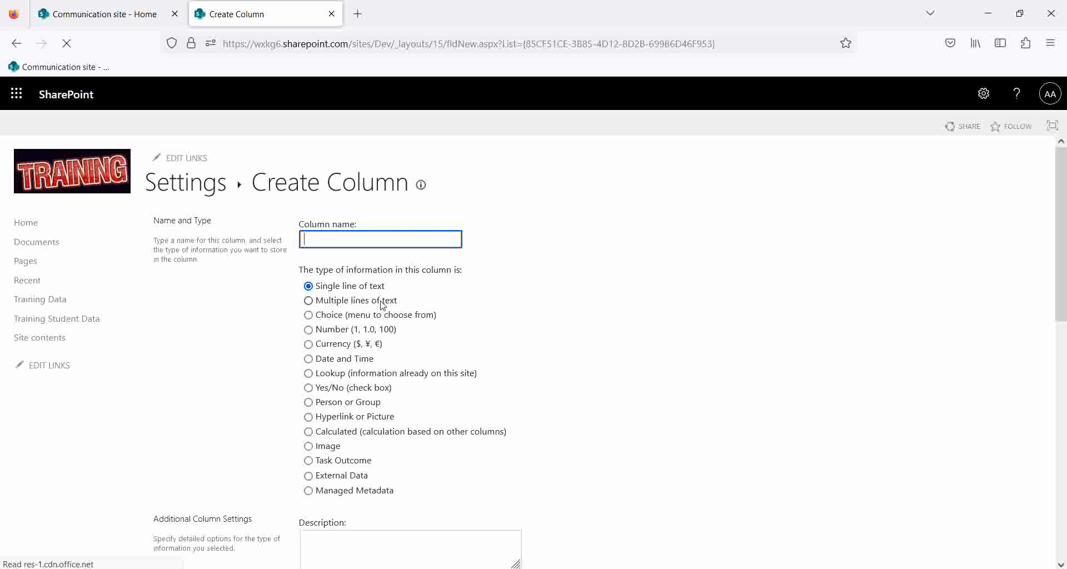
type("Email")
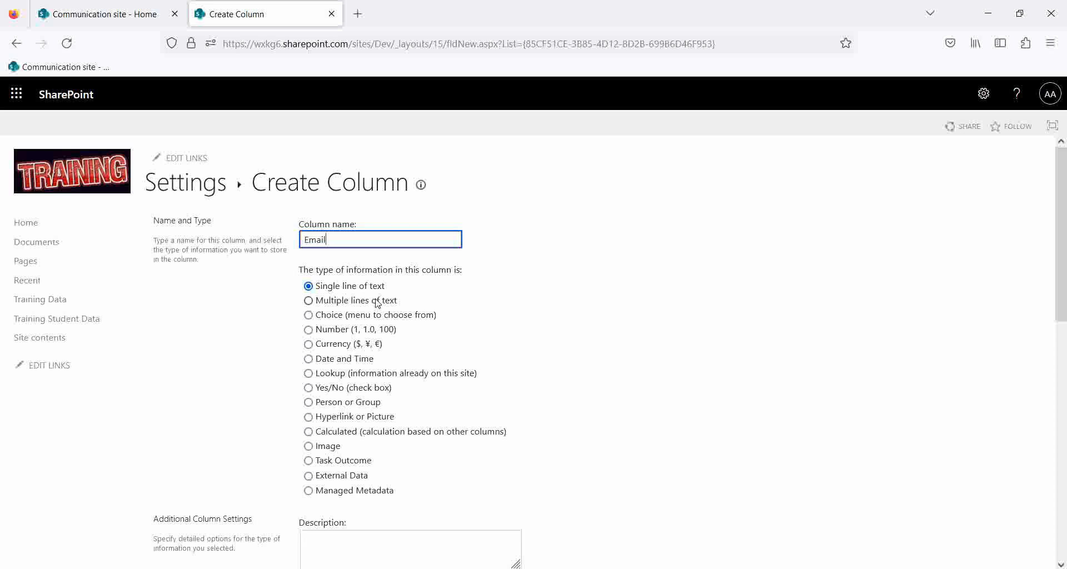
scroll(576, 348, "down", 10)
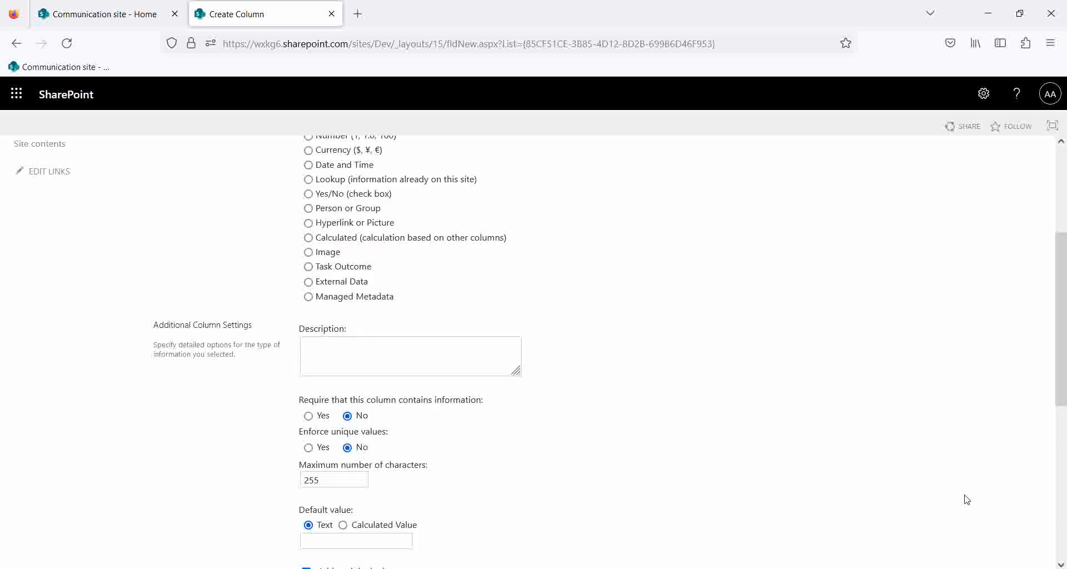
scroll(575, 347, "up", 6)
scroll(1036, 502, "down", 6)
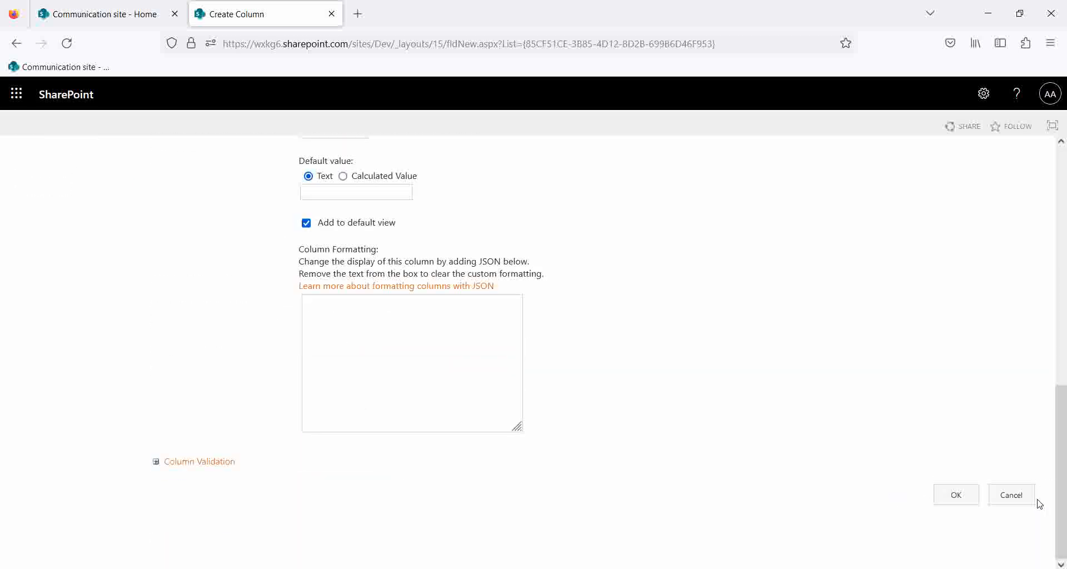
left_click(965, 501)
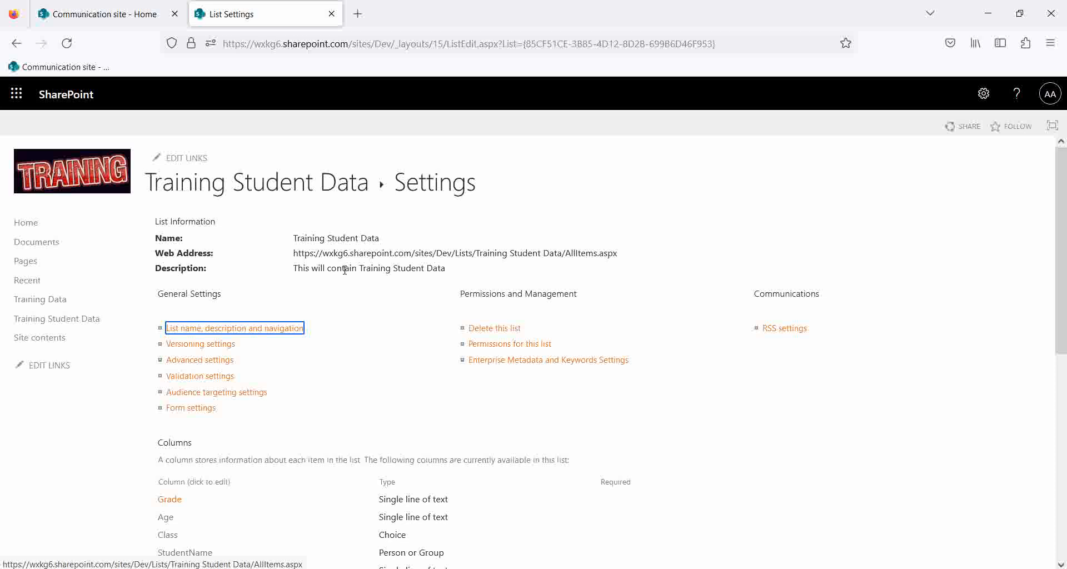
Return to the Training Student Data list and start a new item.
left_click(298, 179)
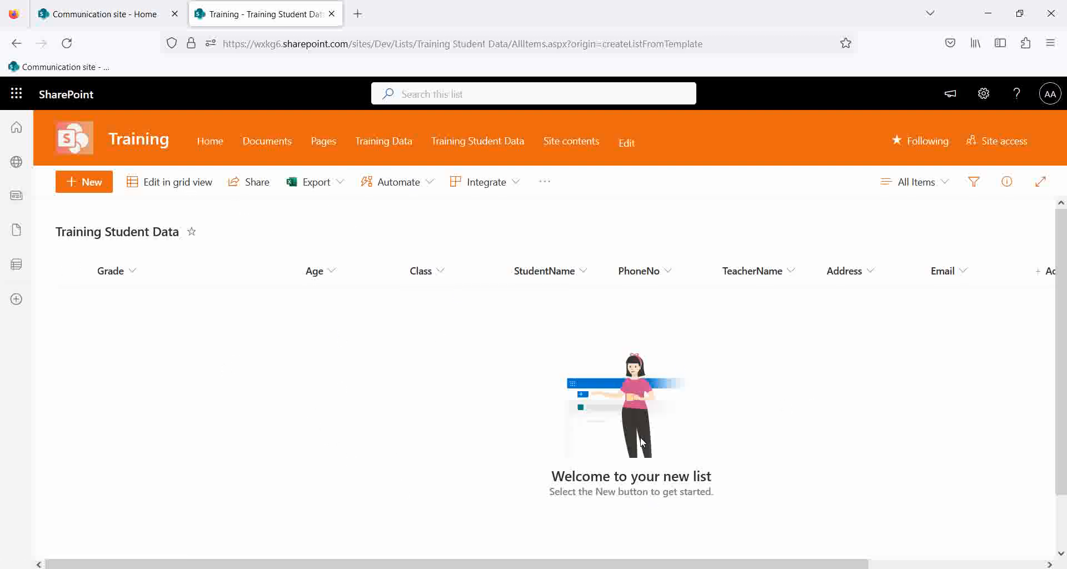
left_click_drag(250, 562, 125, 544)
left_click(73, 182)
scroll(703, 345, "down", 2)
scroll(698, 346, "up", 3)
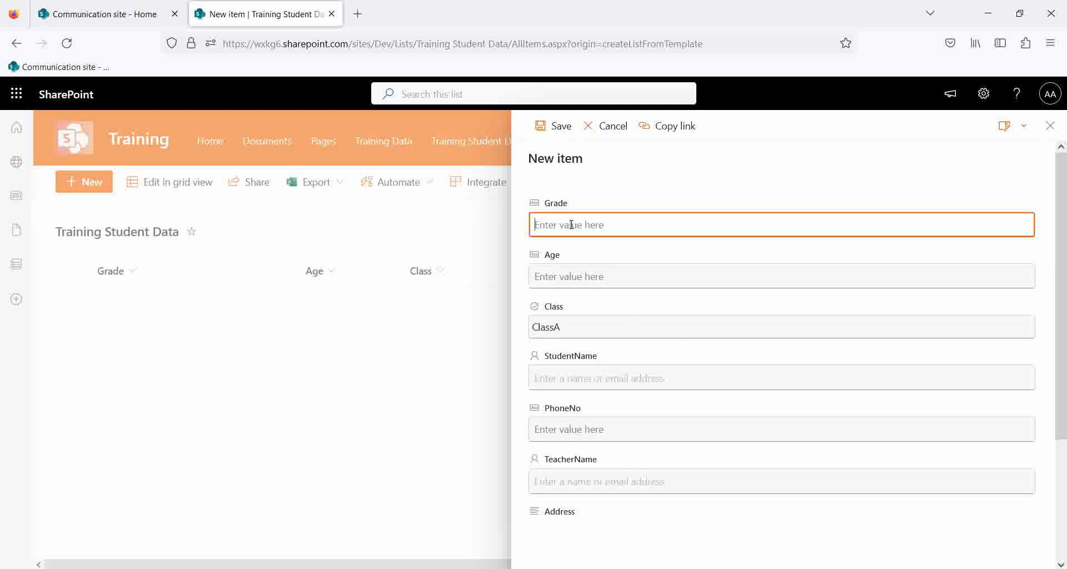
scroll(667, 325, "down", 2)
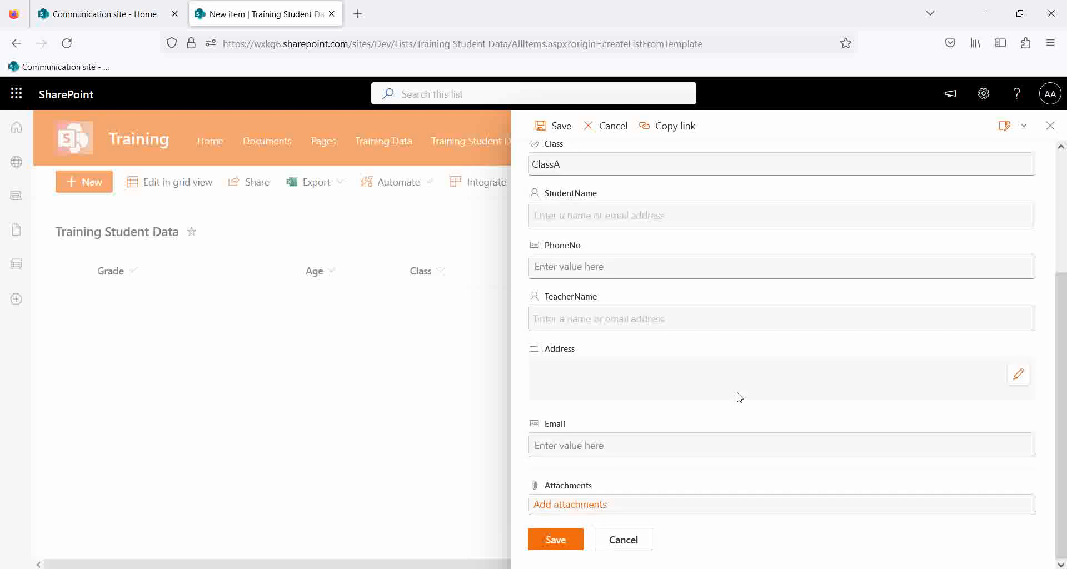
scroll(739, 396, "up", 3)
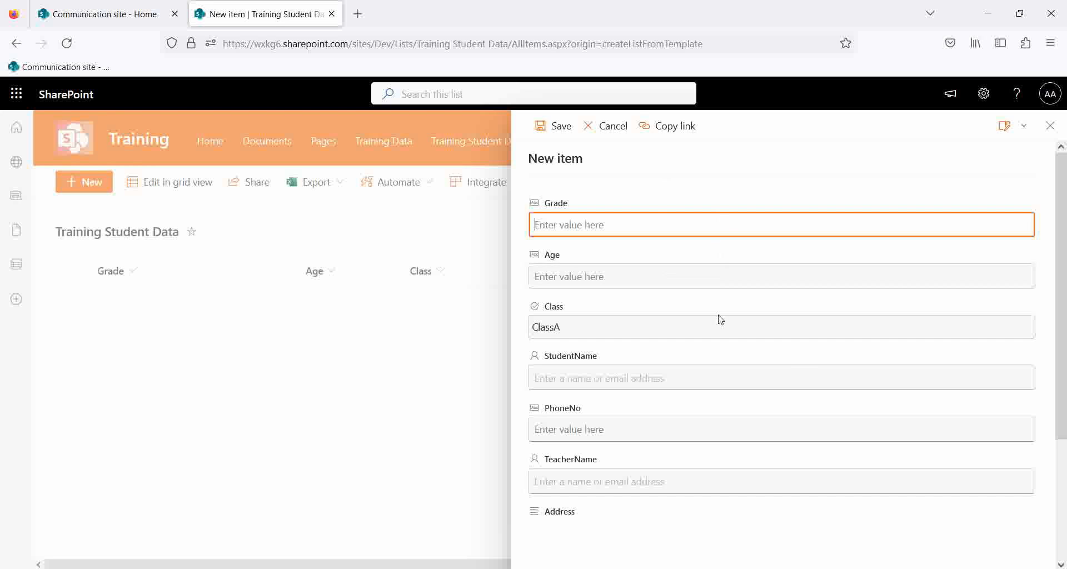
scroll(718, 334, "down", 3)
scroll(717, 452, "up", 3)
Check the form customization options, dismiss them, and put the cursor in Grade.
left_click(1025, 128)
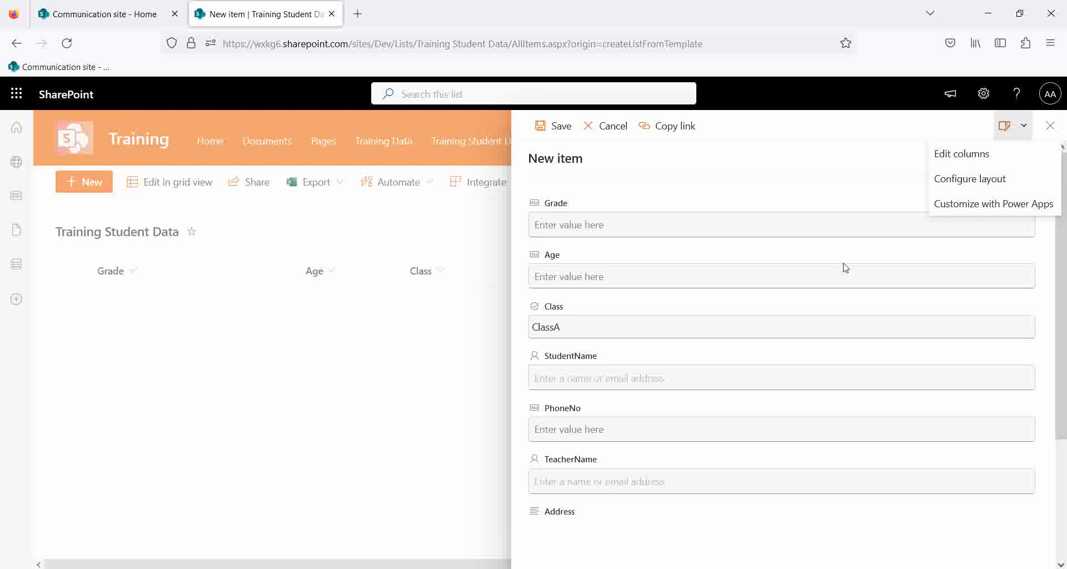
left_click(654, 224)
left_click(653, 225)
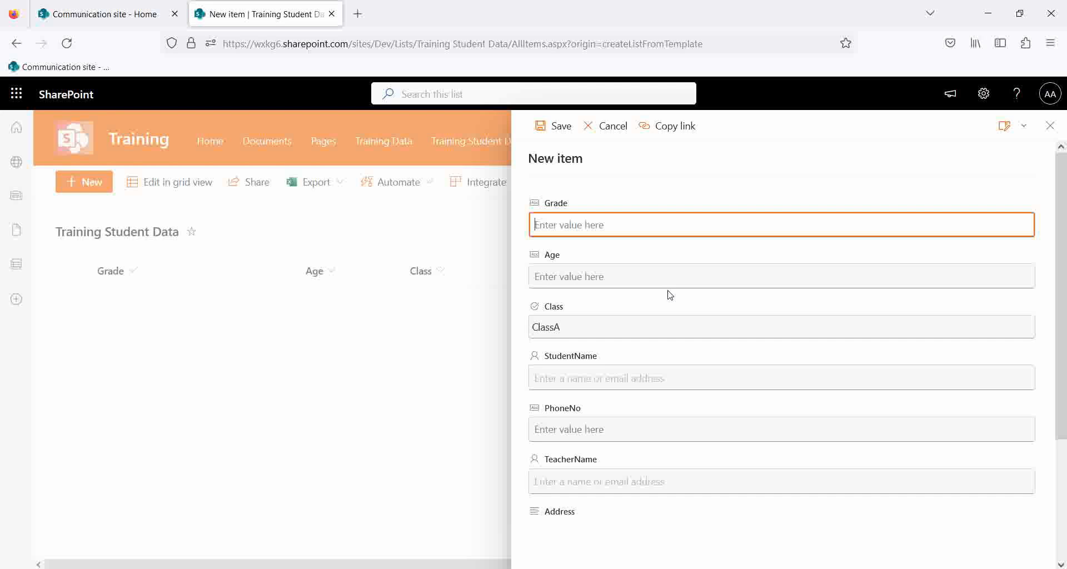
Enter Grade A+ and Age 32, and pick Admin as StudentName.
type("A+")
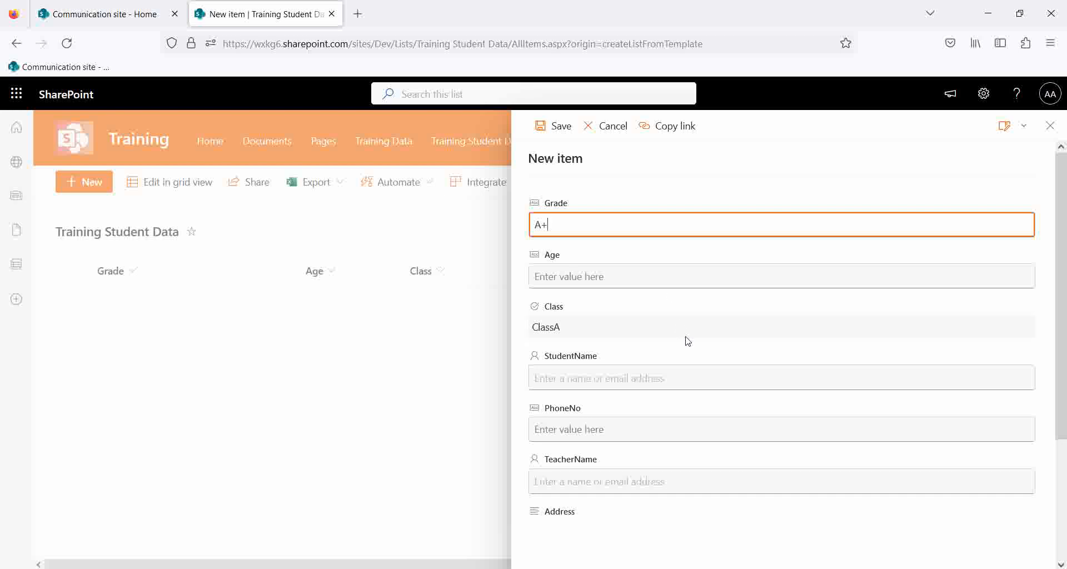
left_click(646, 282)
type("34")
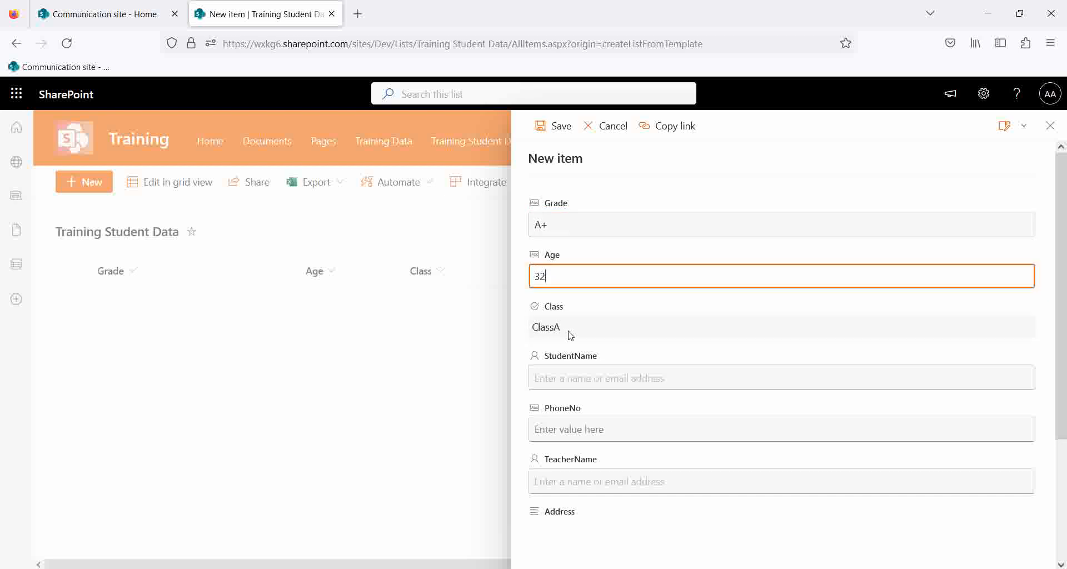
left_click(579, 378)
type("Ad")
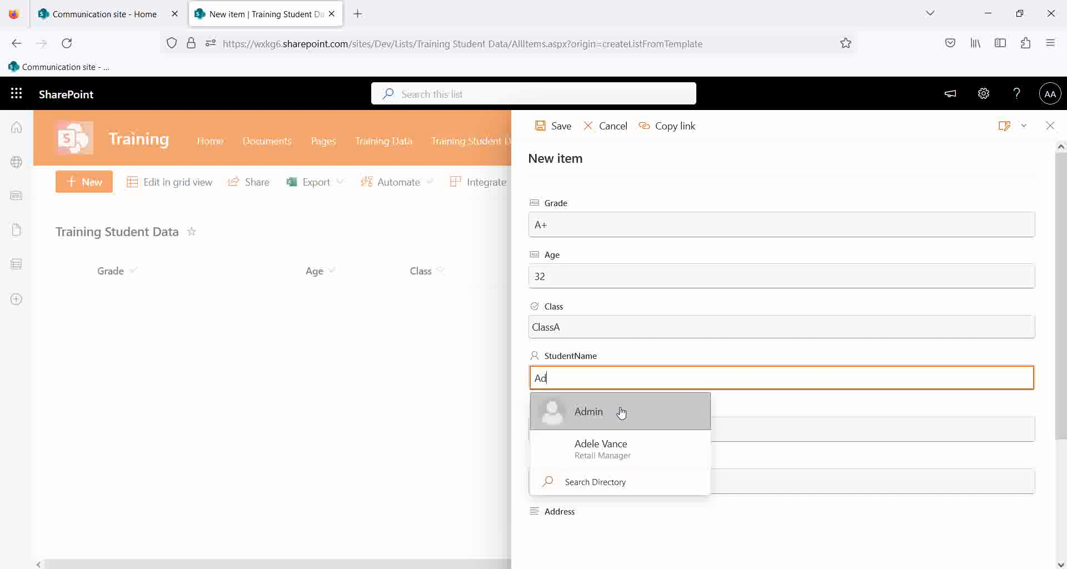
left_click(621, 412)
Enter the student's phone number and choose a TeacherName from the suggestions.
left_click(621, 433)
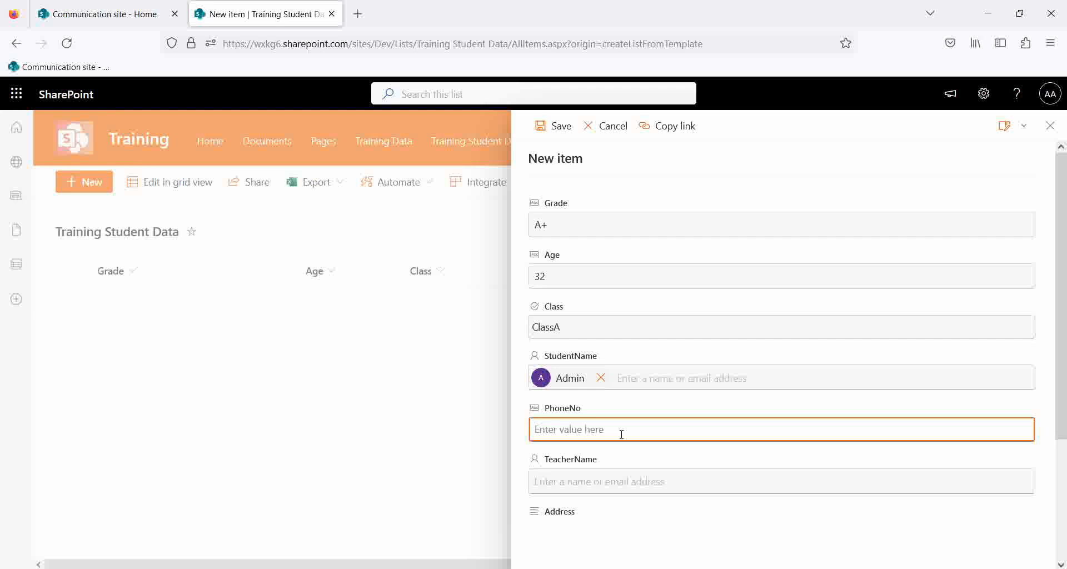
left_click(606, 481)
type("A")
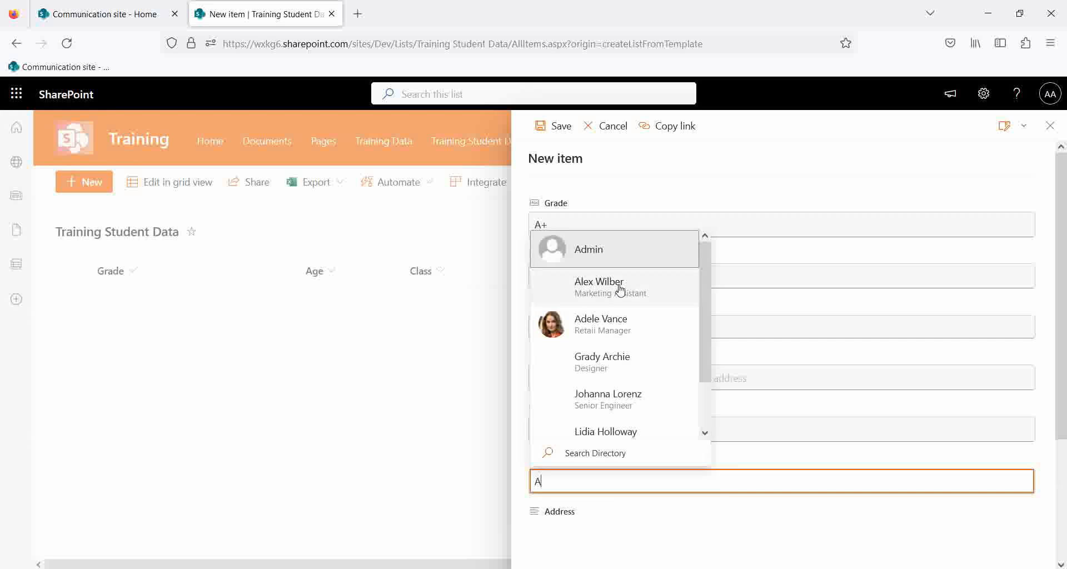
key("BackSpace")
scroll(645, 512, "down", 3)
left_click(575, 381)
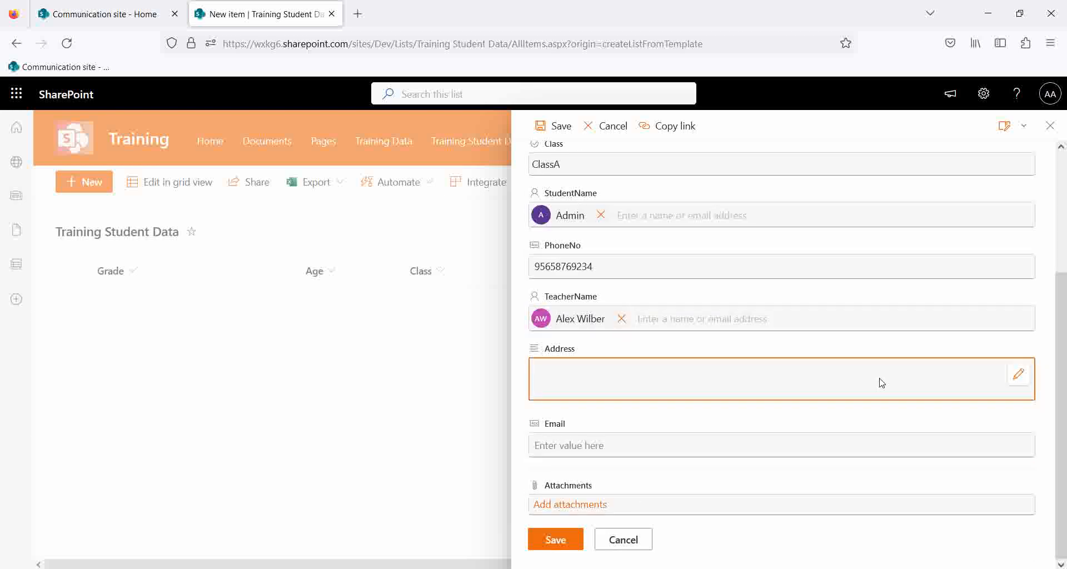
Type the student's address in the Edit Address editor, correcting mistyped digits.
left_click(1019, 374)
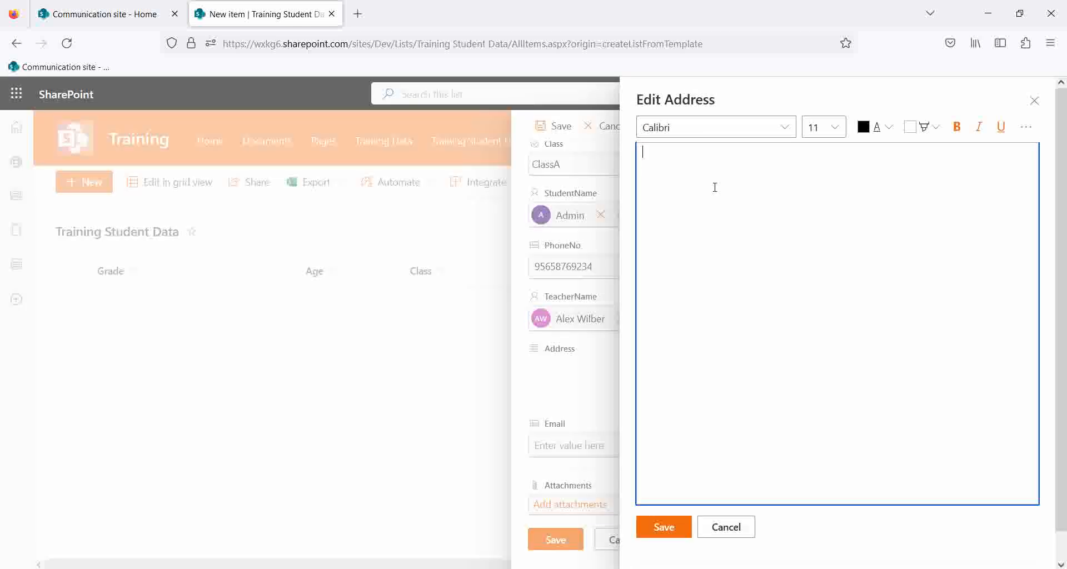
type("#56456")
key("BackSpace")
key("BackSpace")
key("BackSpace")
key("BackSpace")
key("BackSpace")
key("BackSpace")
key("BackSpace")
type("Test, On123")
Keep the address, enter the student's e-mail with the sharepoint domain, and save the item.
left_click(664, 527)
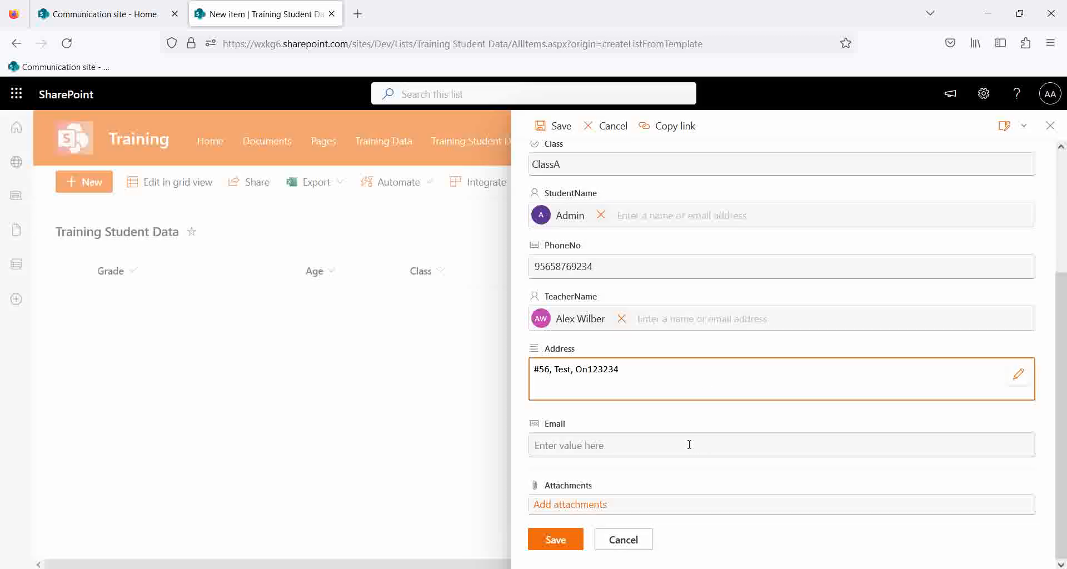
left_click(577, 445)
type("sgjsf@")
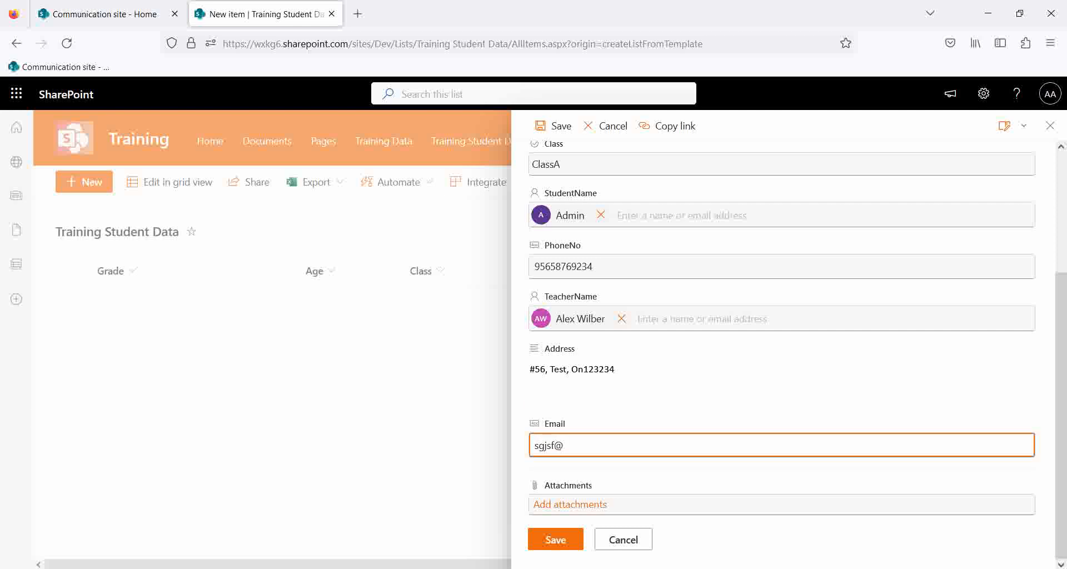
key("BackSpace")
key("BackSpace")
key("BackSpace")
key("BackSpace")
key("BackSpace")
key("BackSpace")
type("test@SharePoint.com")
double_click(578, 445)
type("sharepoint")
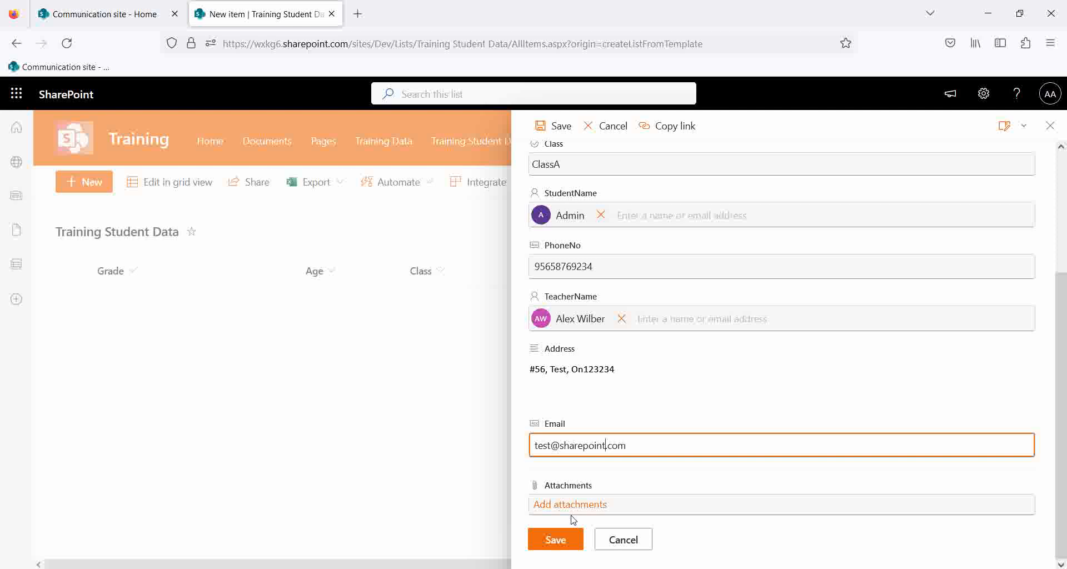
left_click(554, 540)
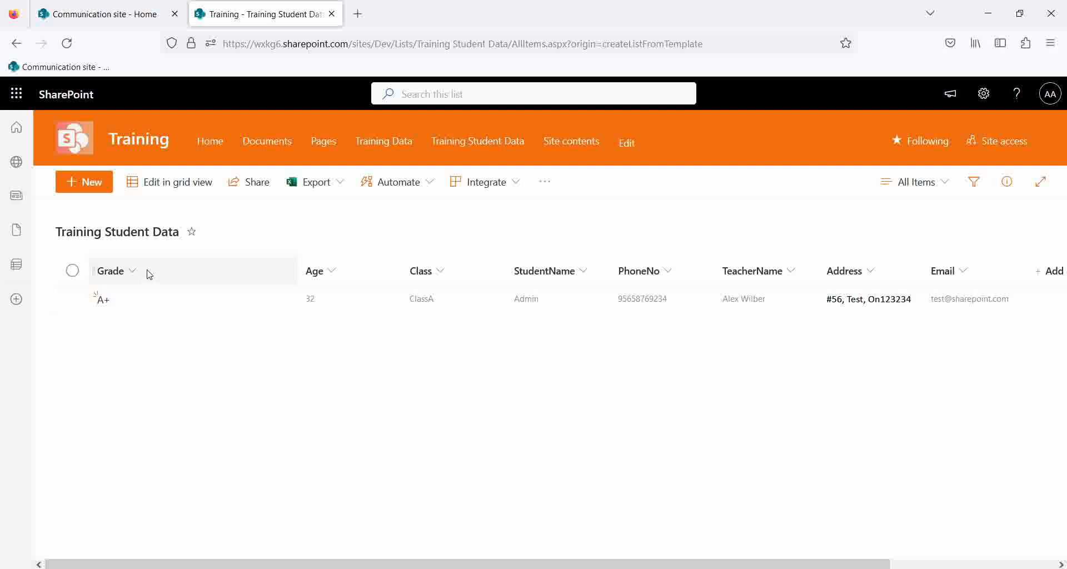
Open the A+ item's details panel and review its saved values.
left_click(69, 299)
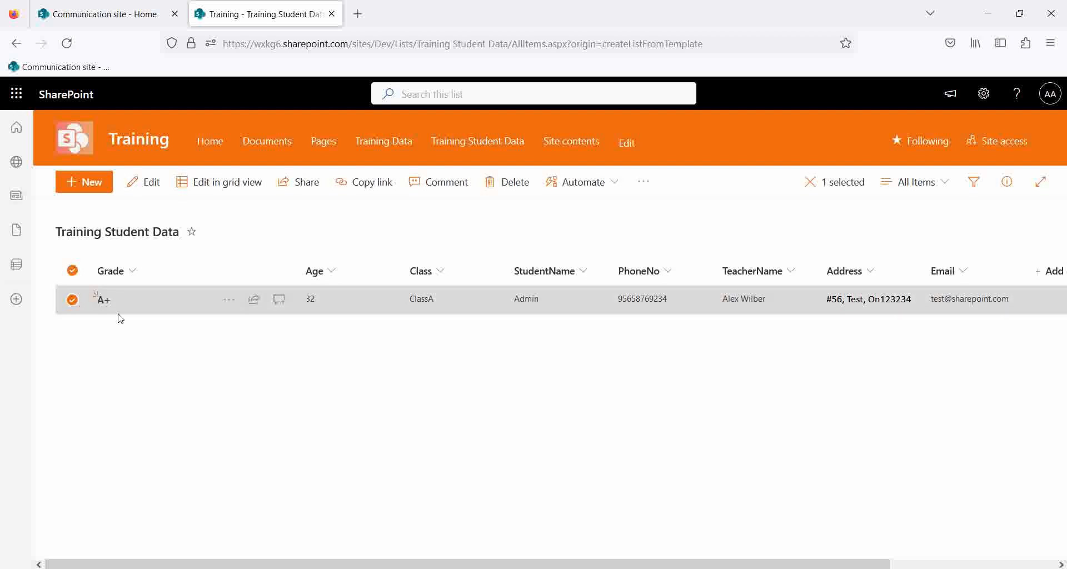
left_click(151, 357)
double_click(139, 299)
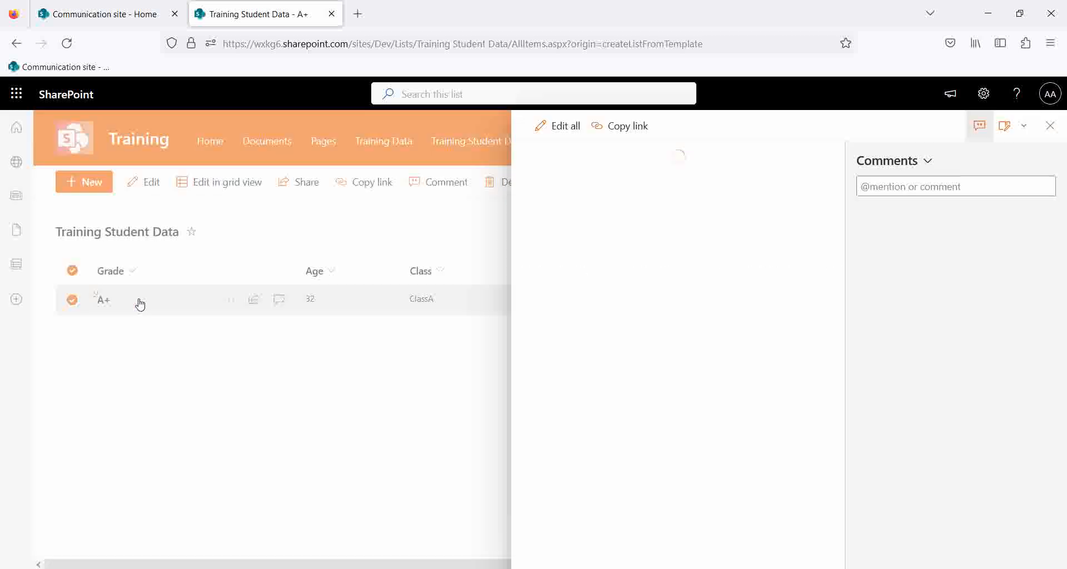
scroll(617, 319, "down", 2)
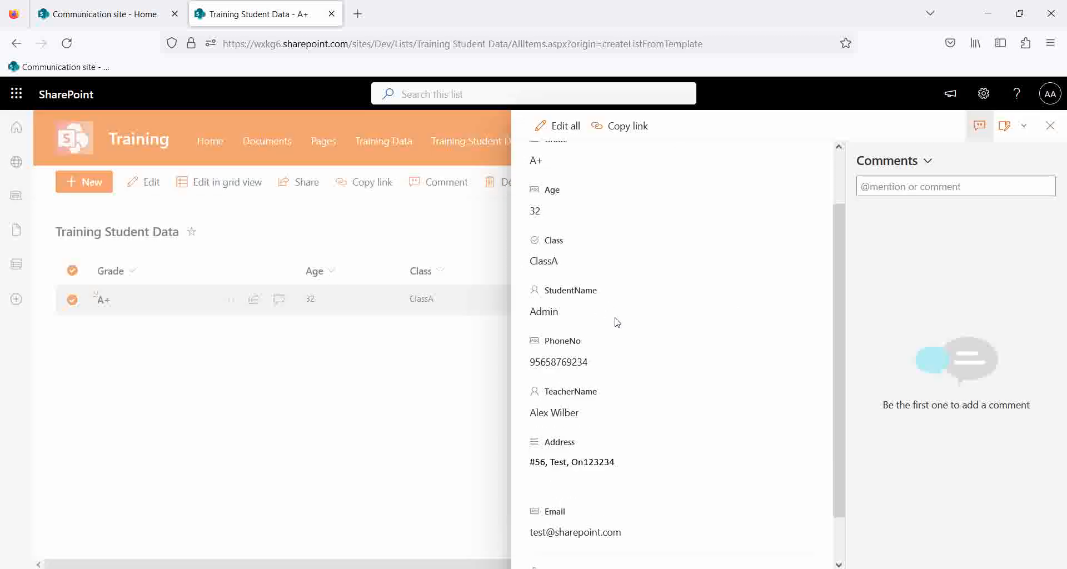
scroll(630, 334, "up", 2)
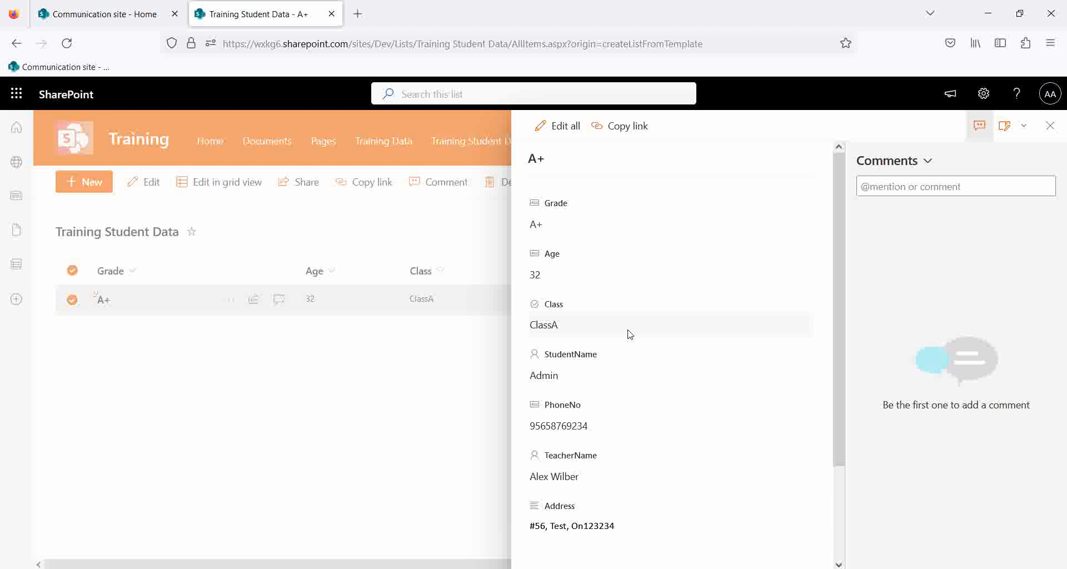
scroll(630, 334, "down", 2)
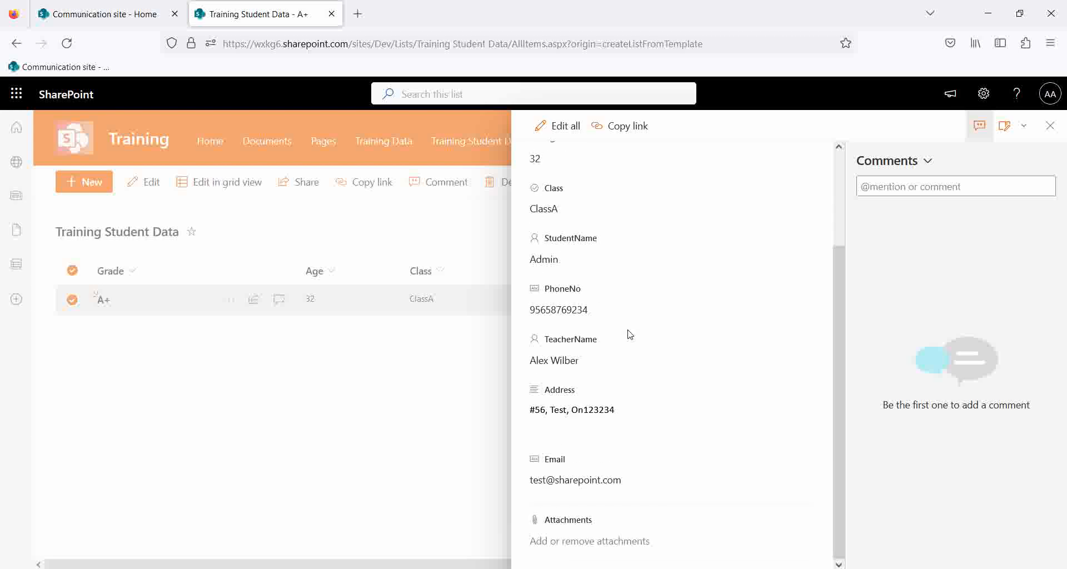
scroll(678, 260, "up", 2)
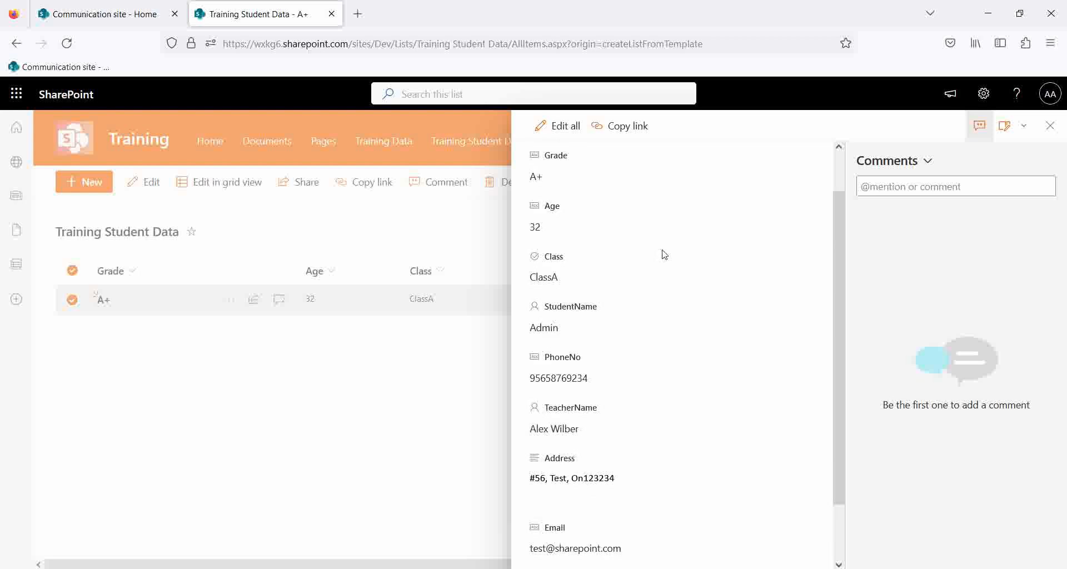
Switch the A+ item into Edit all mode, then cancel without changes.
left_click(558, 127)
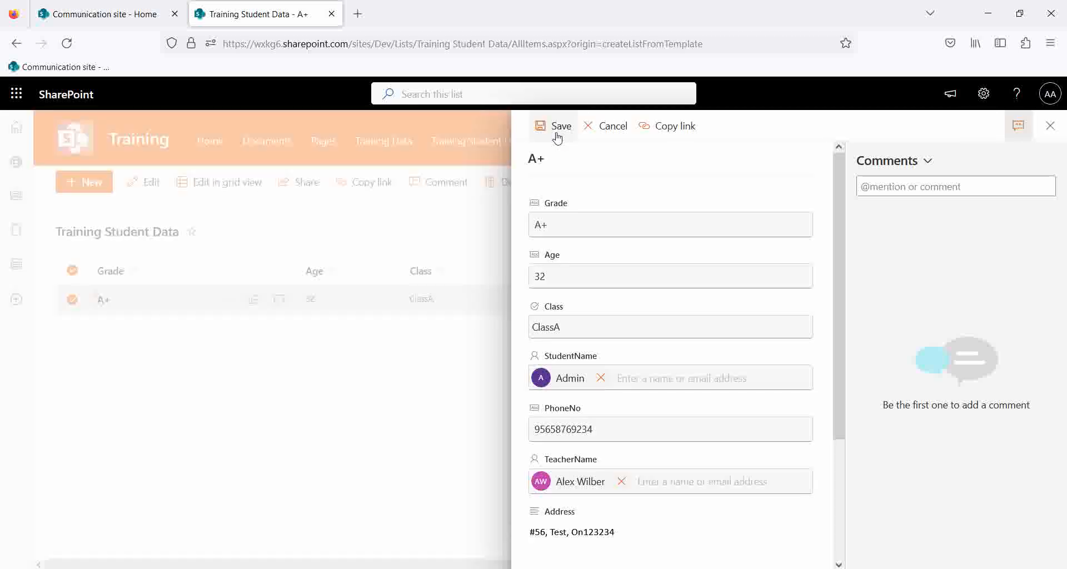
scroll(592, 300, "down", 3)
scroll(596, 306, "up", 3)
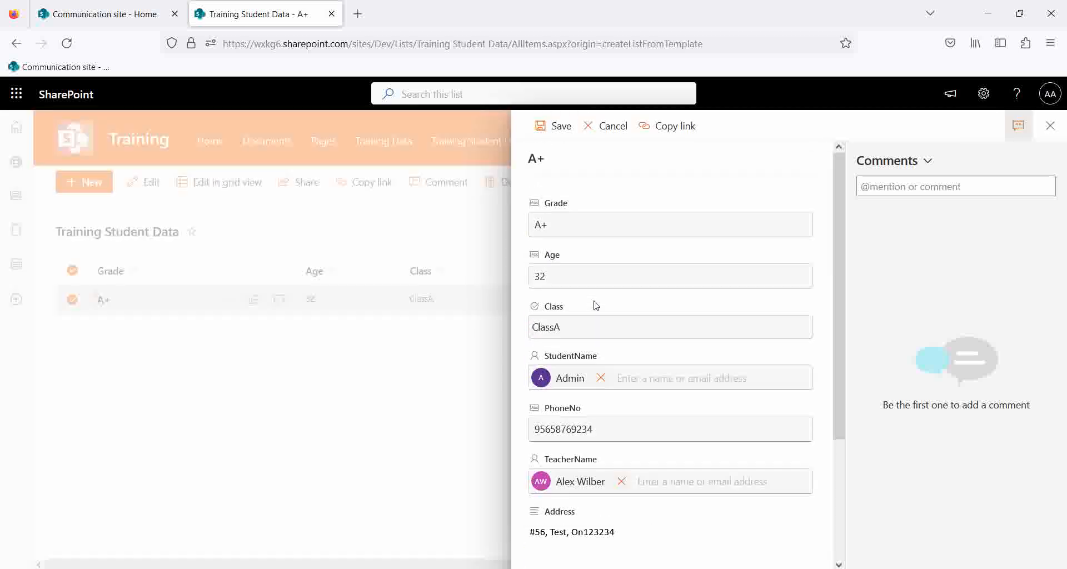
left_click(1050, 126)
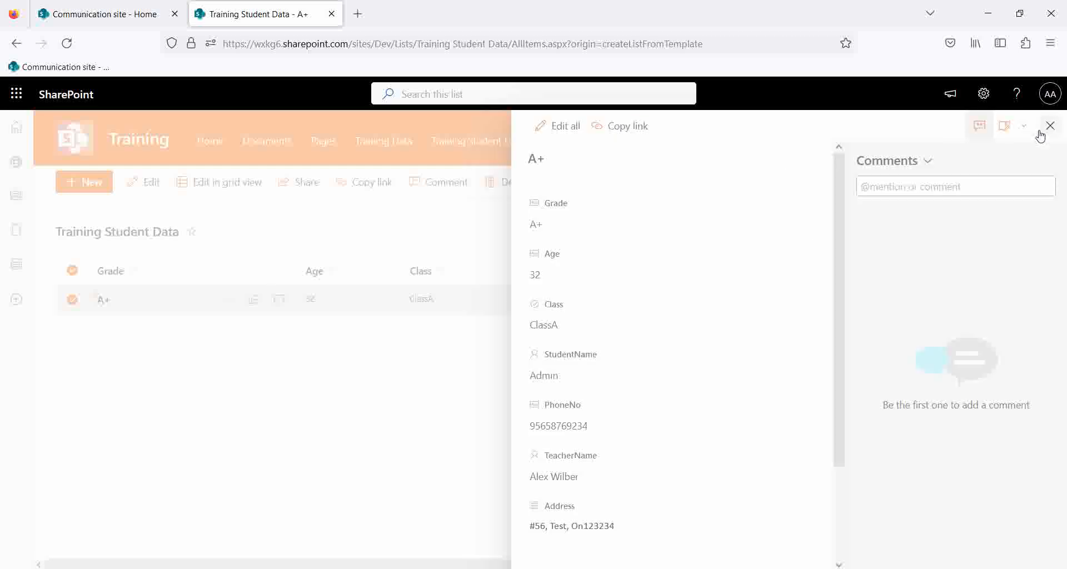
Close the A+ details, try inline grid editing on its Grade cell, exit grid view, and start a new item.
left_click(1050, 126)
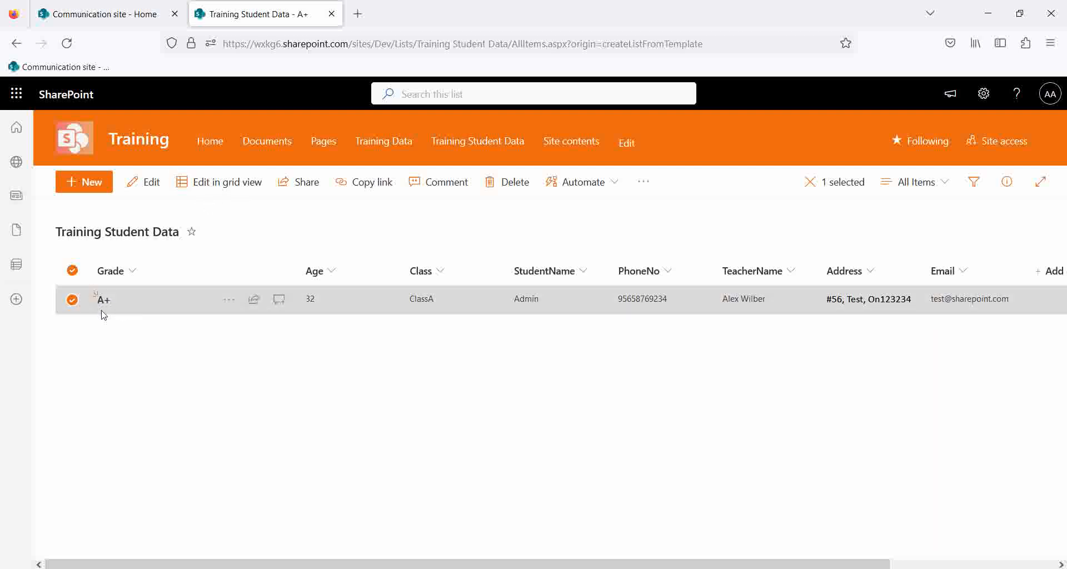
left_click(217, 184)
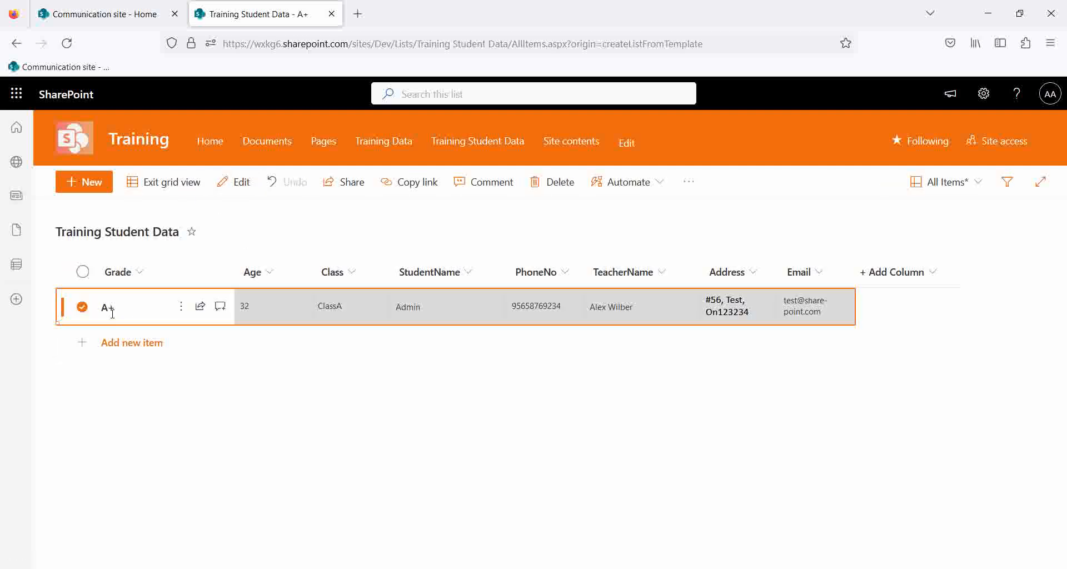
left_click(136, 302)
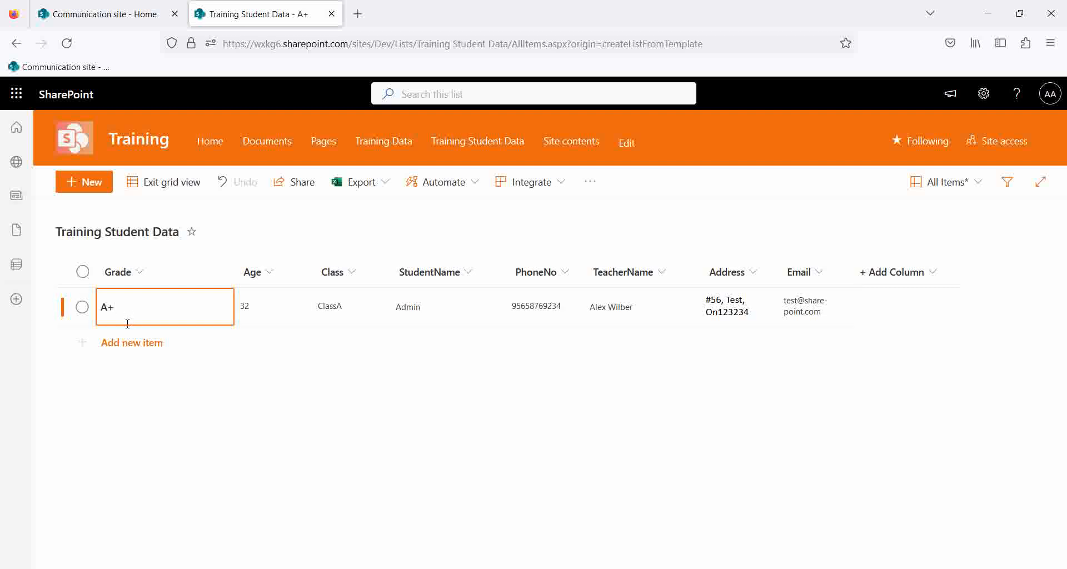
left_click(187, 187)
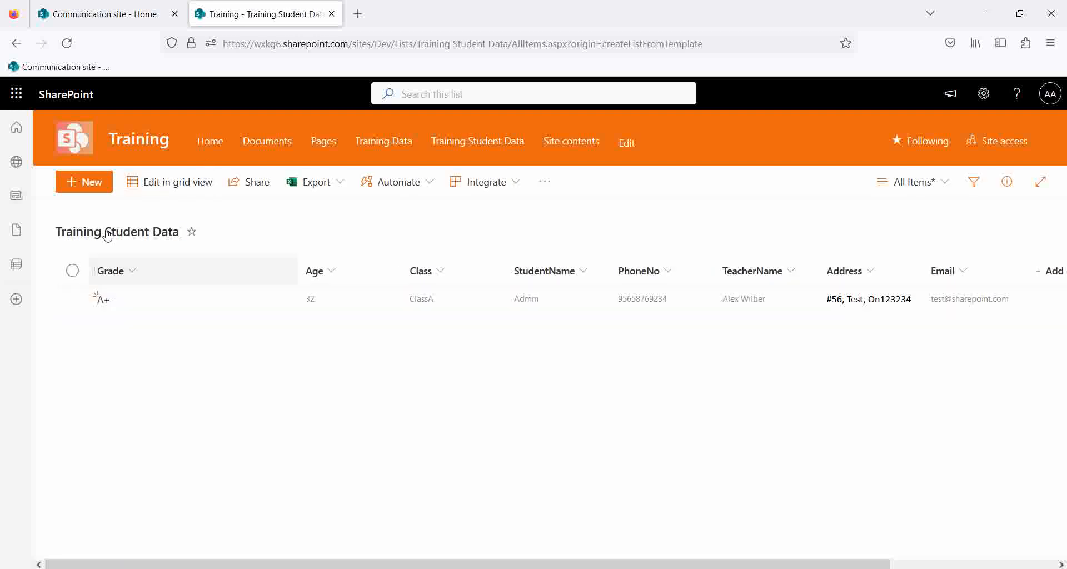
left_click(93, 186)
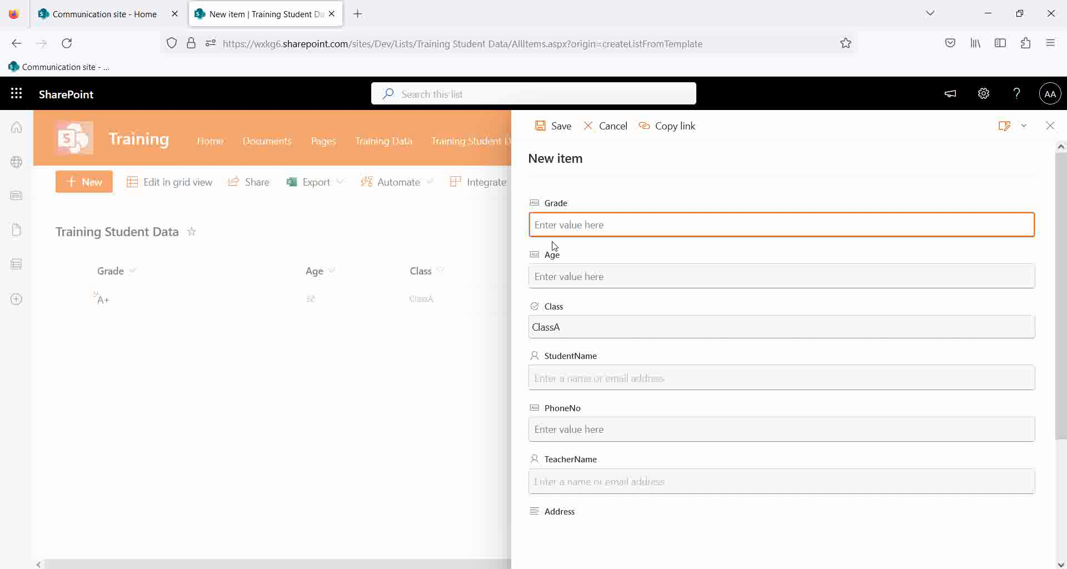
Enter Grade B+ and Age 34, and pick the StudentName from suggestions.
type("B+")
left_click(584, 272)
type("34")
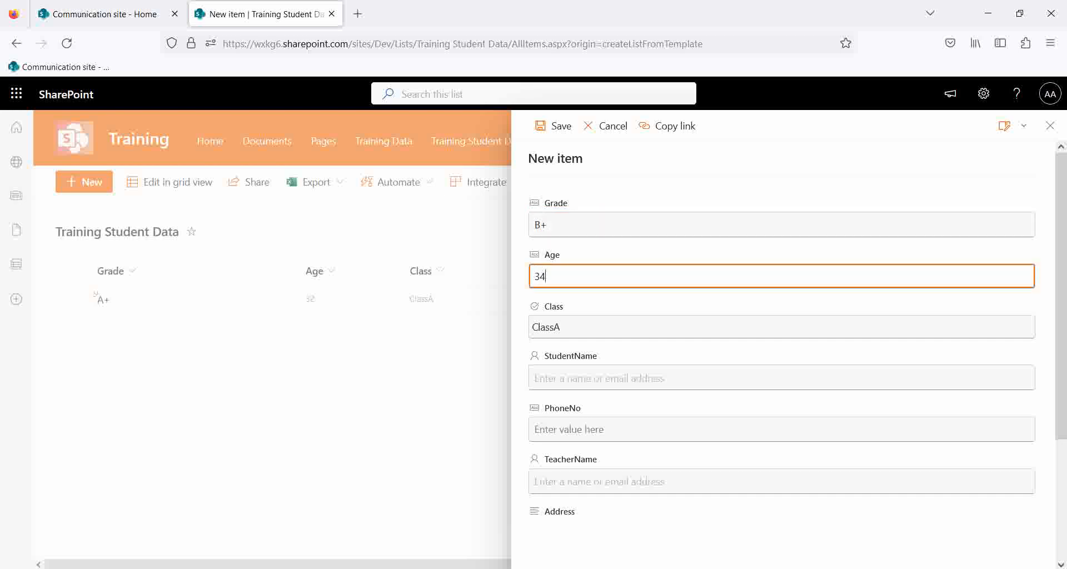
left_click(585, 377)
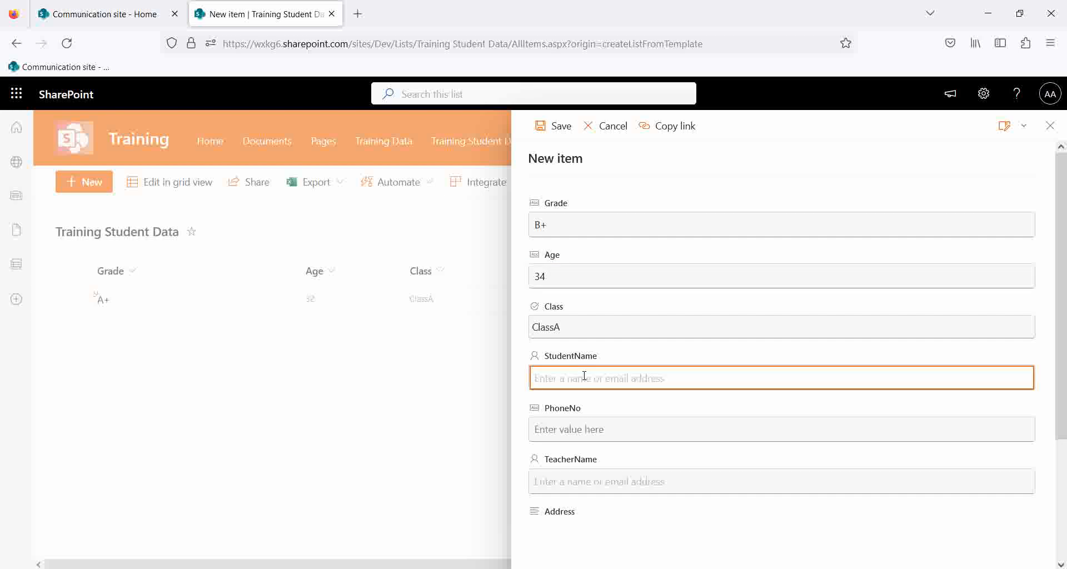
type("a")
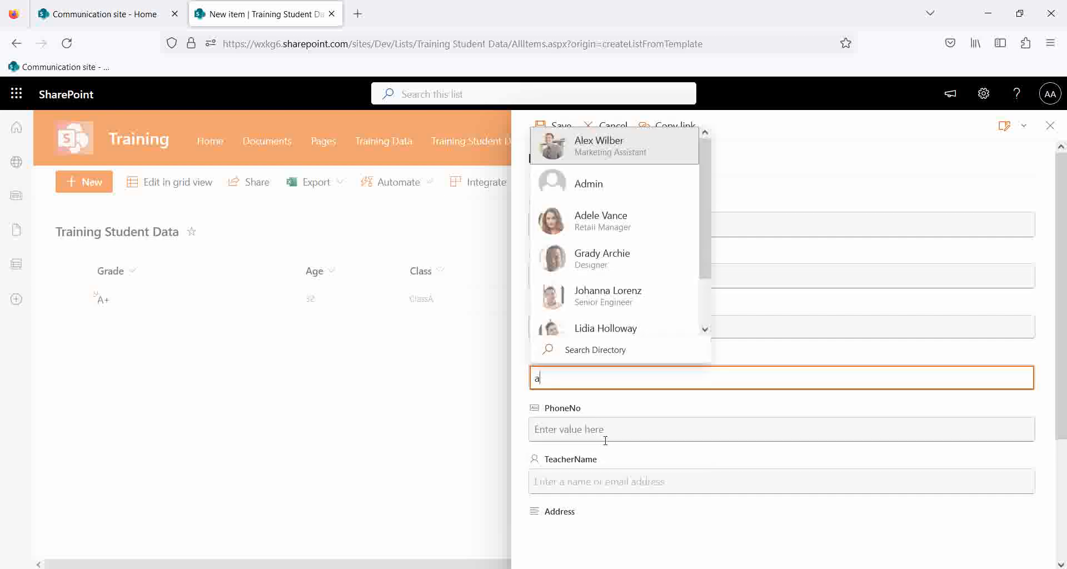
key("BackSpace")
Add the phone number, a TeacherName and an e-mail address, then save the item.
left_click(584, 435)
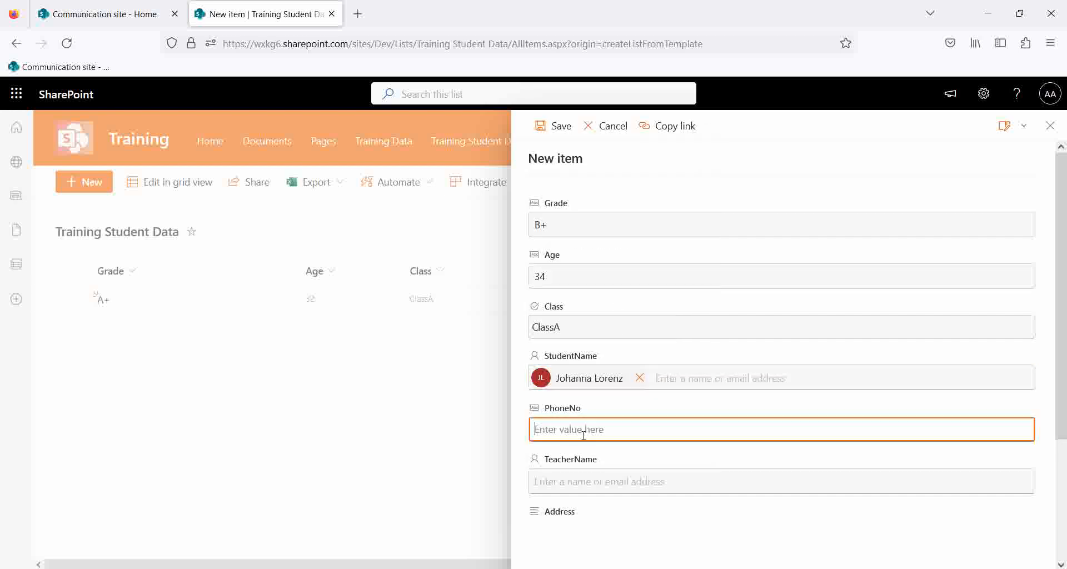
left_click(590, 480)
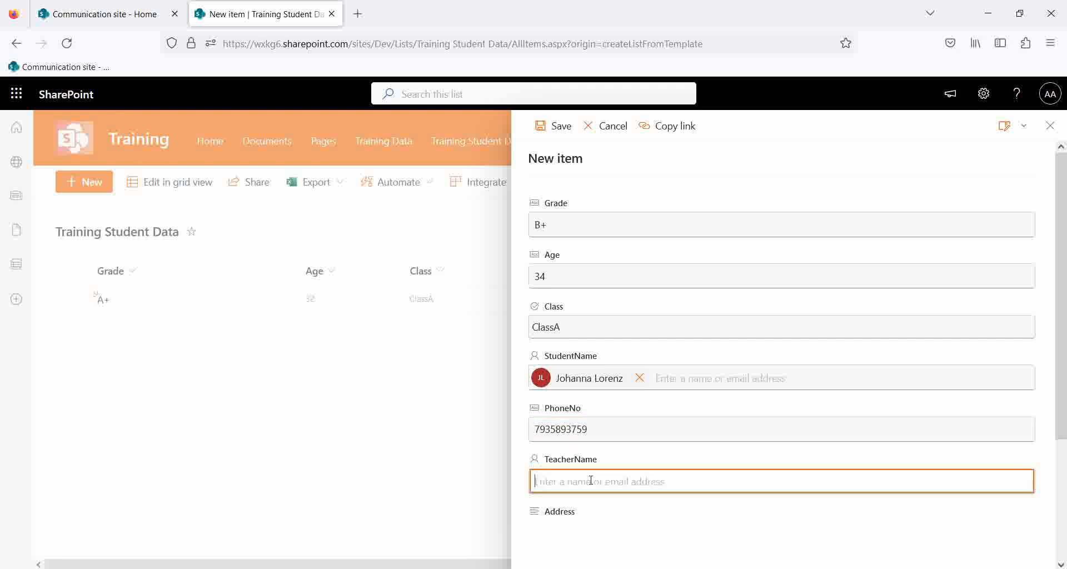
type("a")
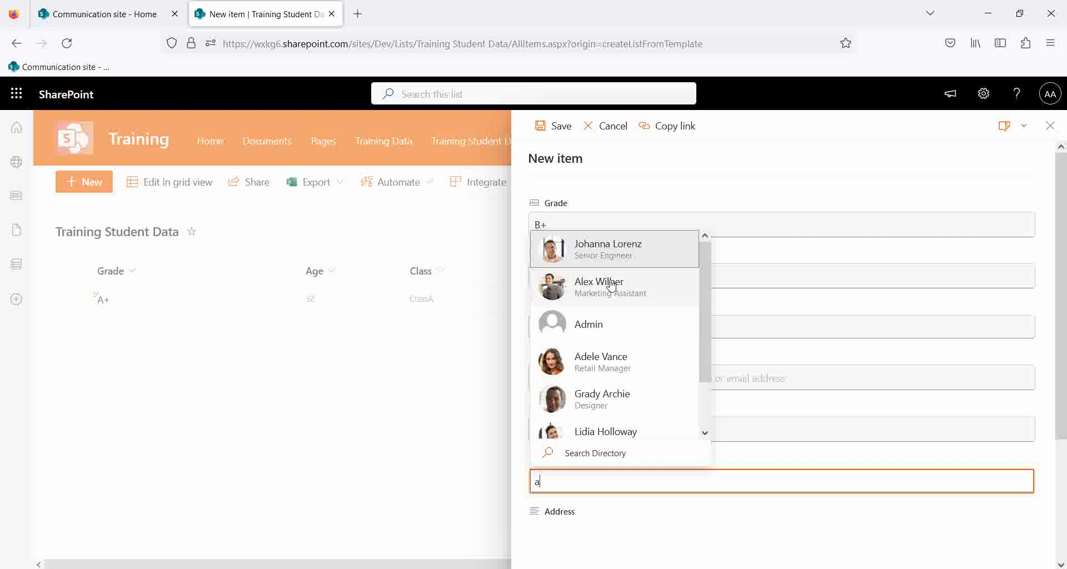
left_click(609, 401)
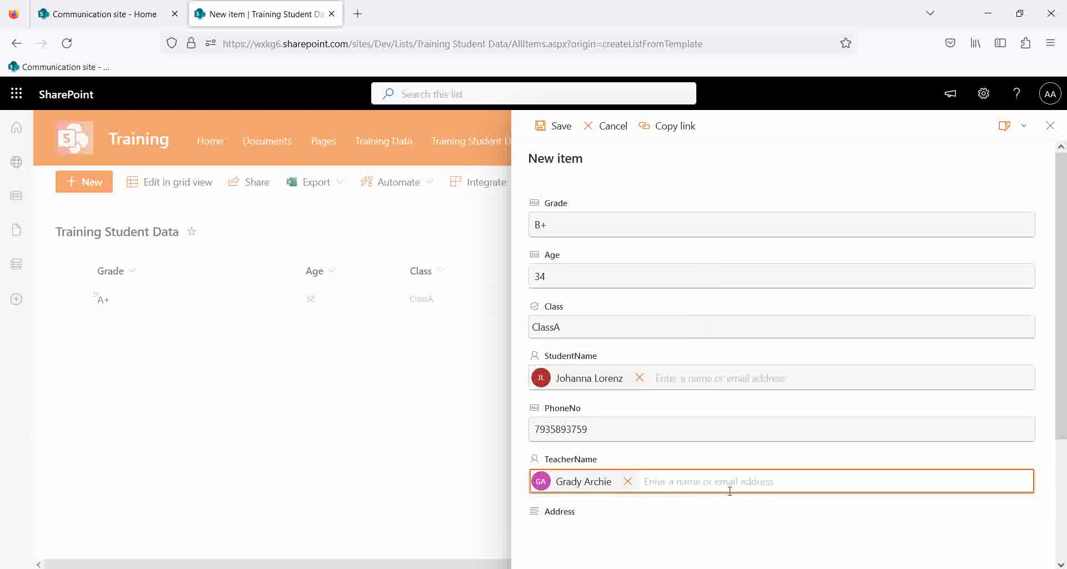
scroll(832, 493, "down", 3)
left_click(557, 351)
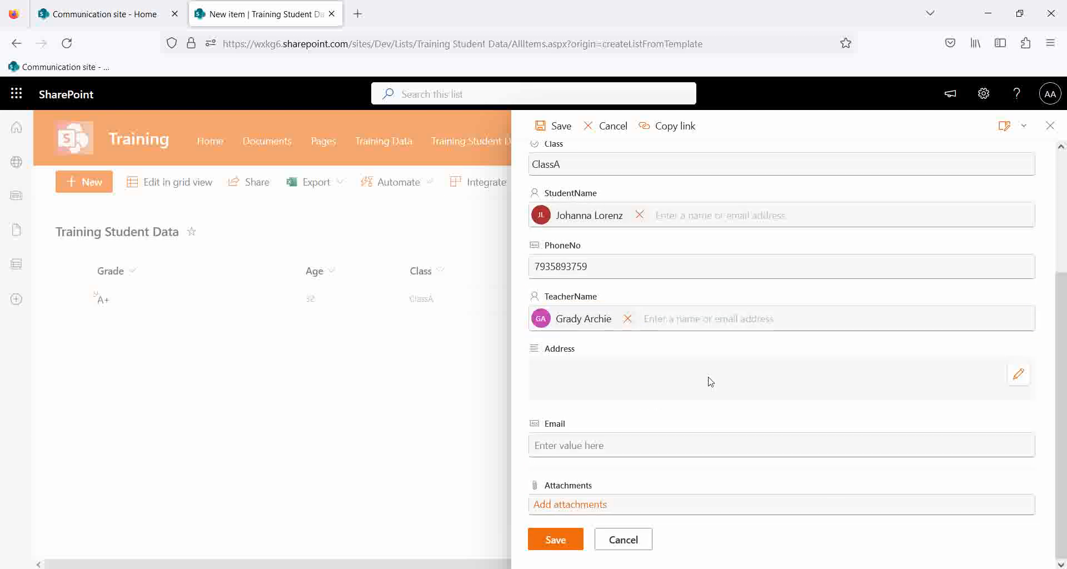
left_click(554, 448)
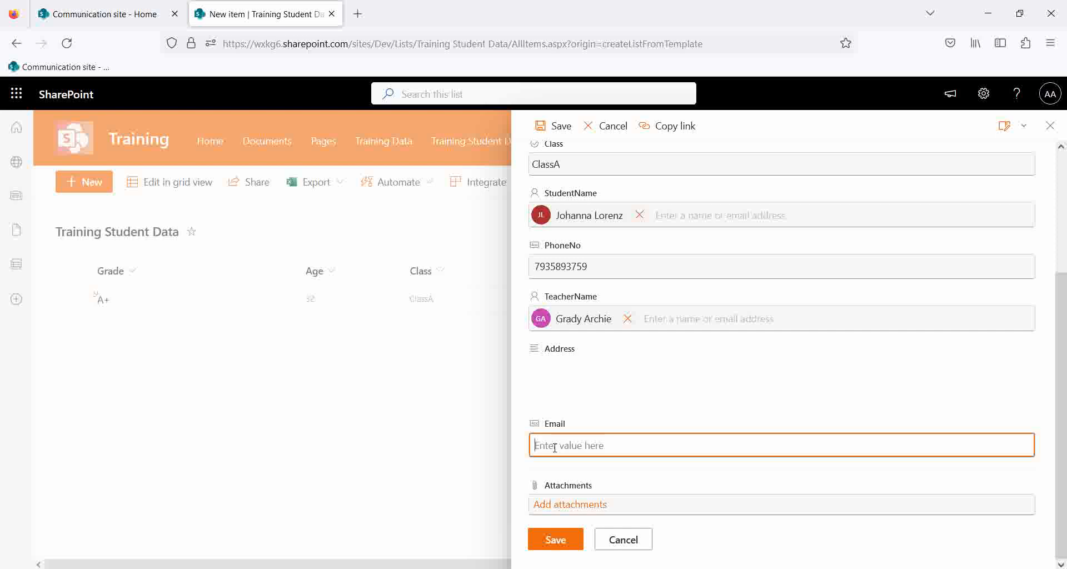
type("test1@sharepoint.com")
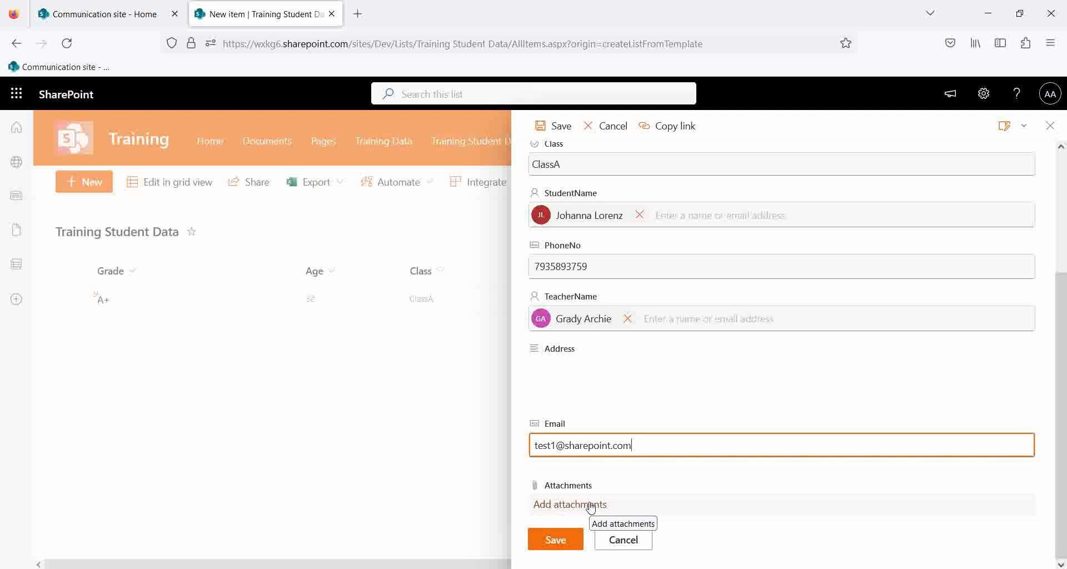
left_click(559, 540)
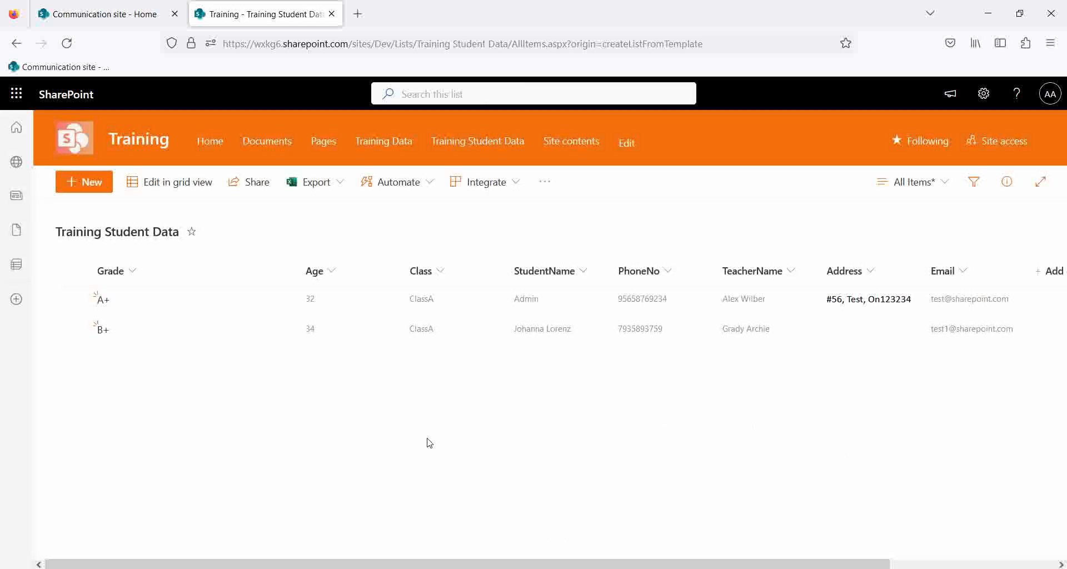
left_click(72, 270)
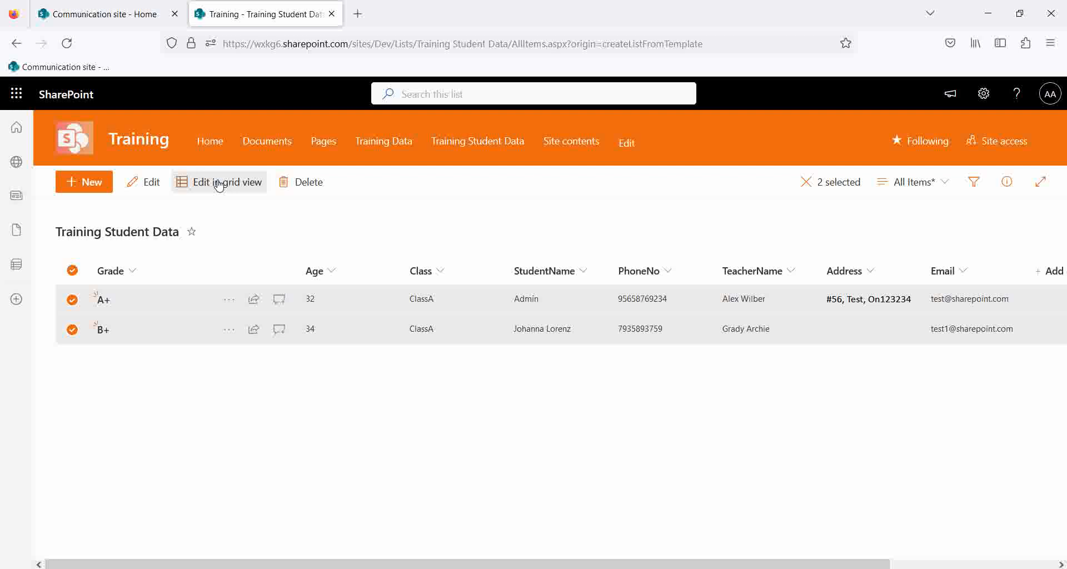
left_click(72, 270)
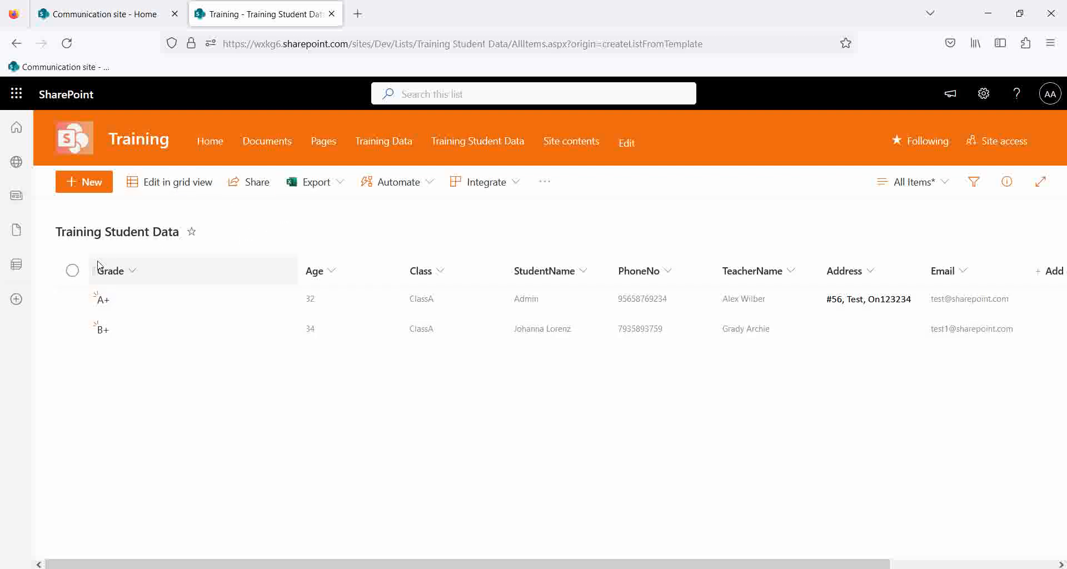
left_click(78, 305)
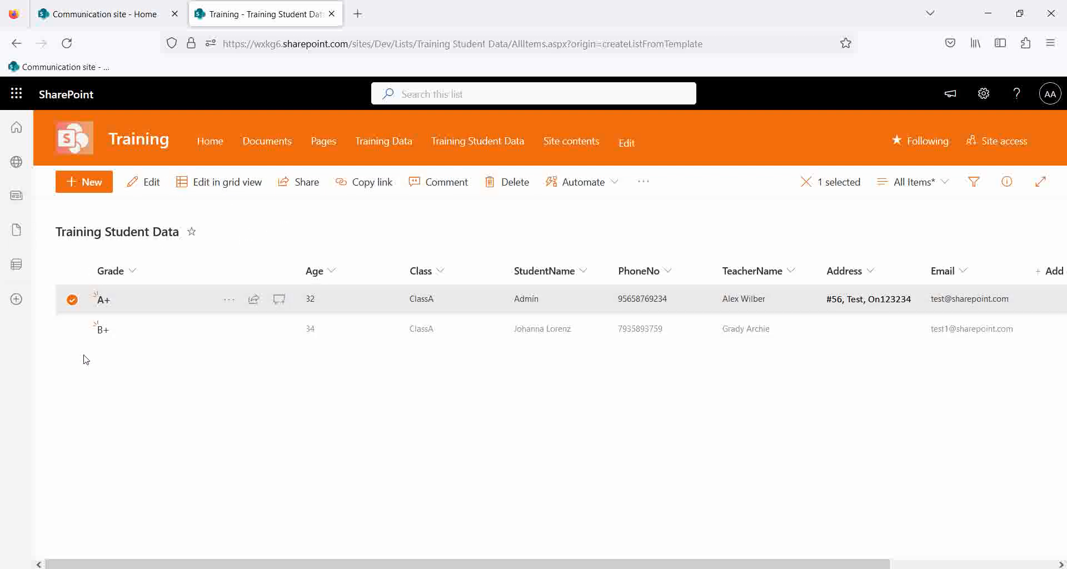
left_click(438, 183)
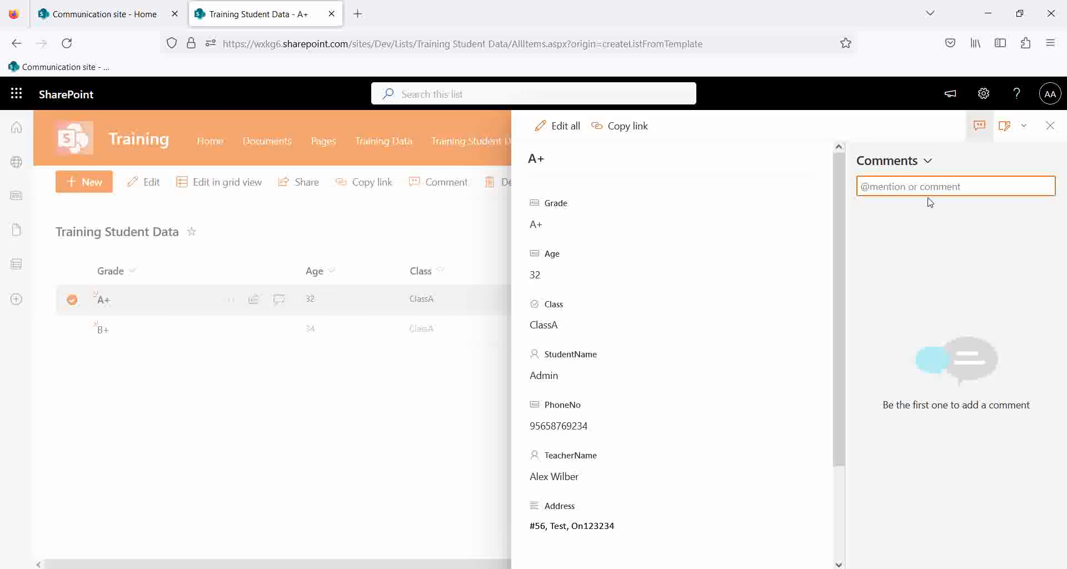
type("test")
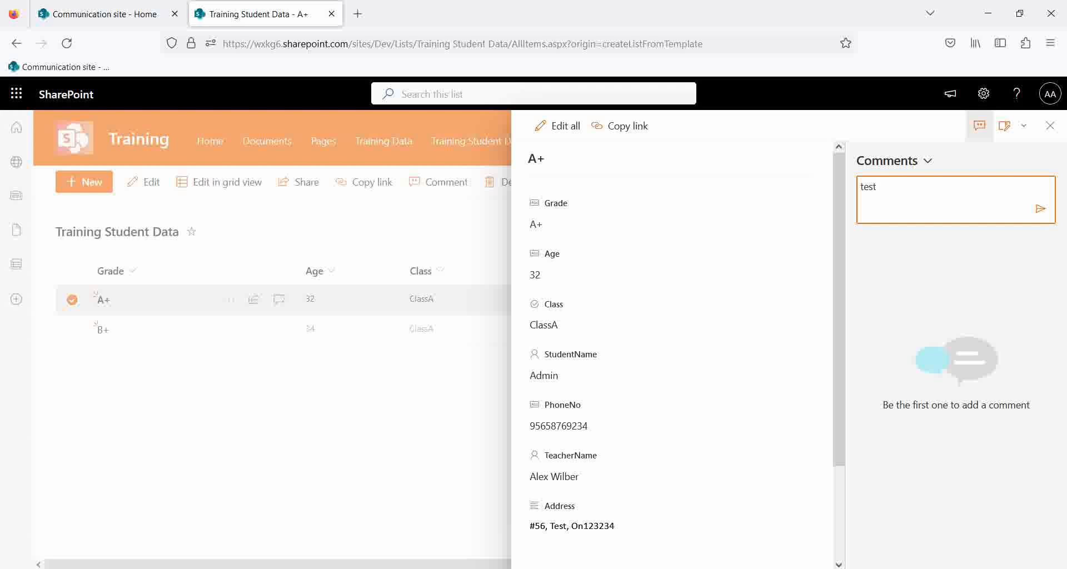
key("BackSpace")
key("BackSpace")
type("@")
key("BackSpace")
key("BackSpace")
type("@ad")
left_click(920, 242)
type("this is pending")
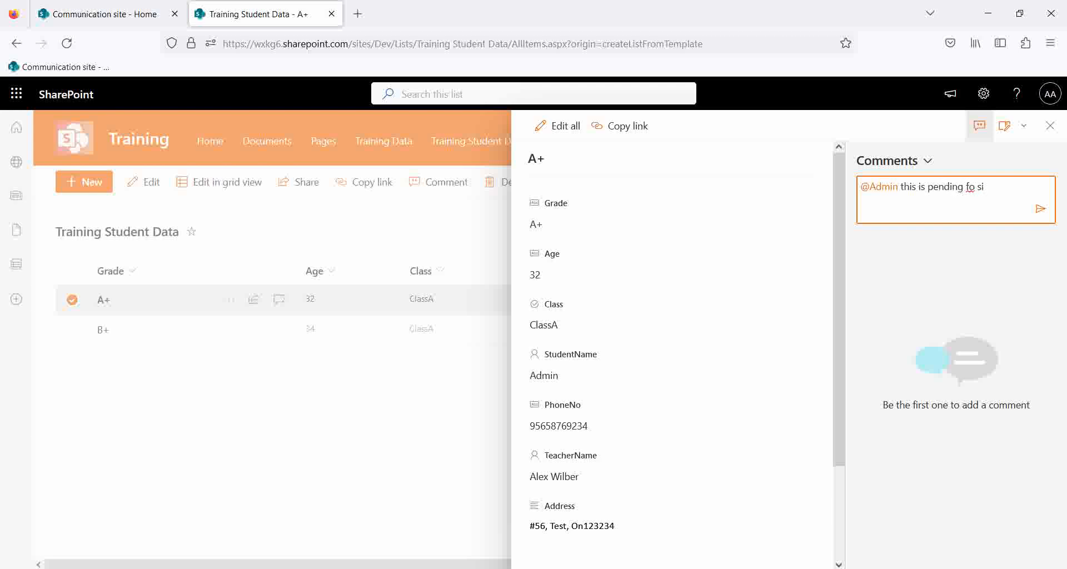
type(" for sign.")
left_click(1040, 209)
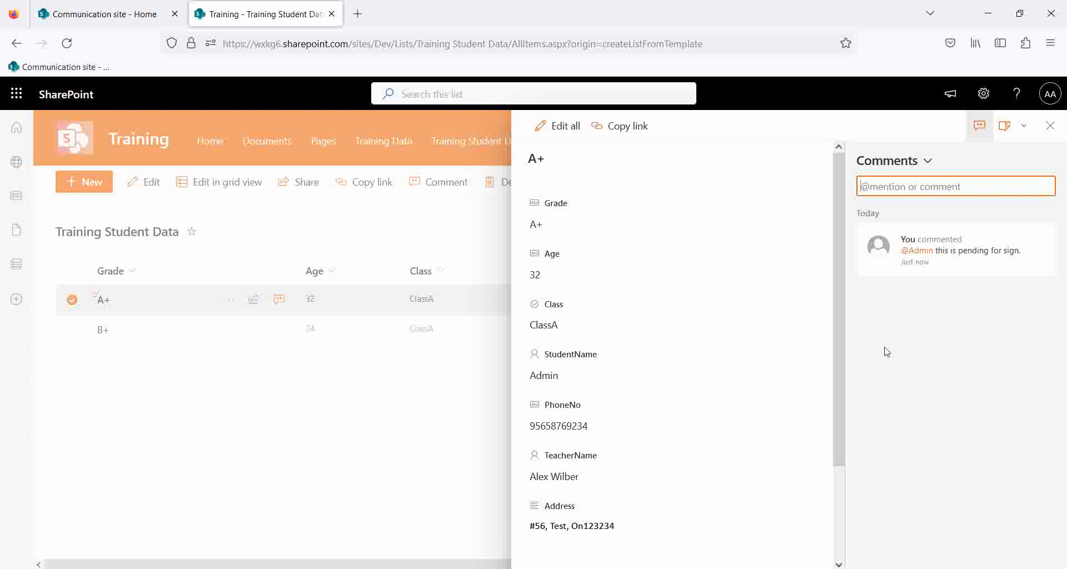
Close the panel, reload the list, recheck the A+ item's comments, and deselect the row.
left_click(1050, 125)
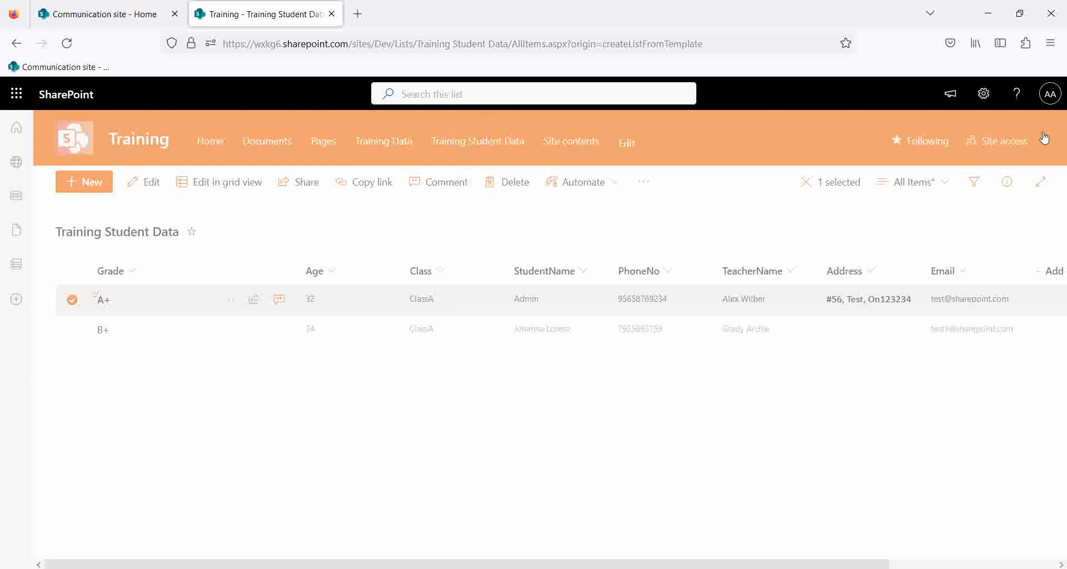
left_click(67, 43)
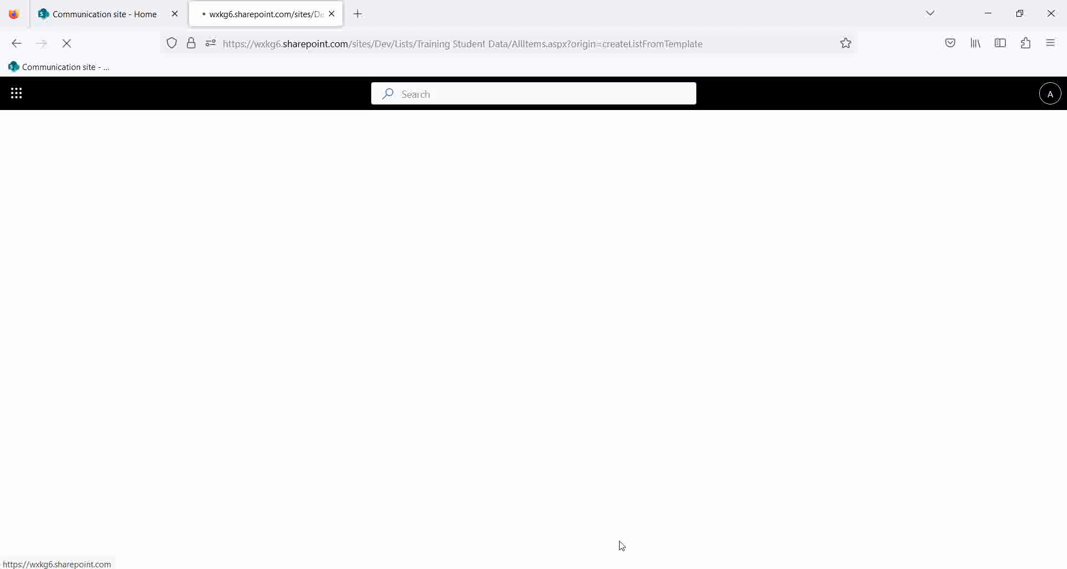
left_click(71, 300)
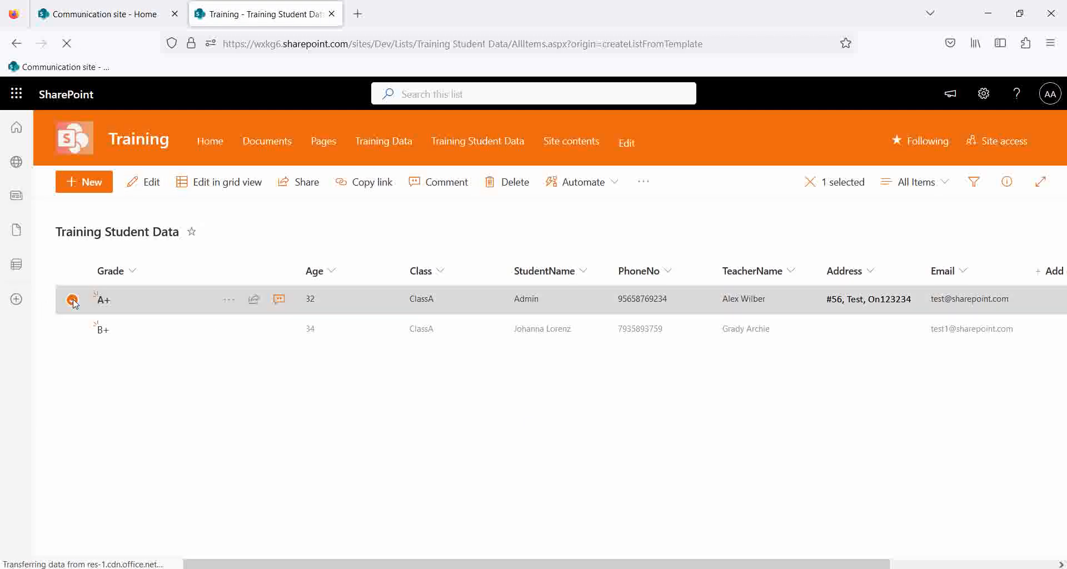
left_click(438, 182)
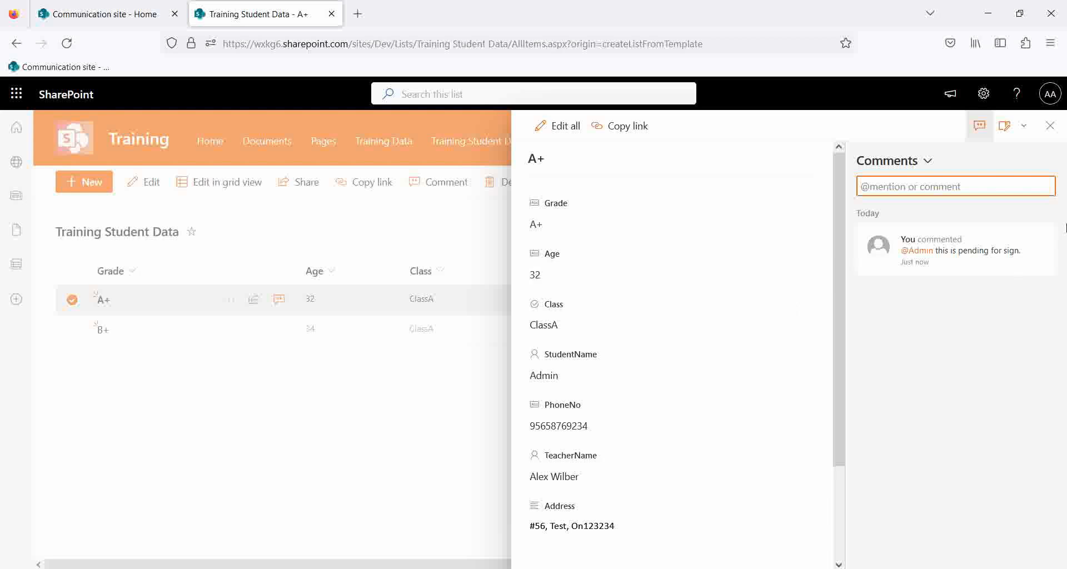
left_click(1049, 126)
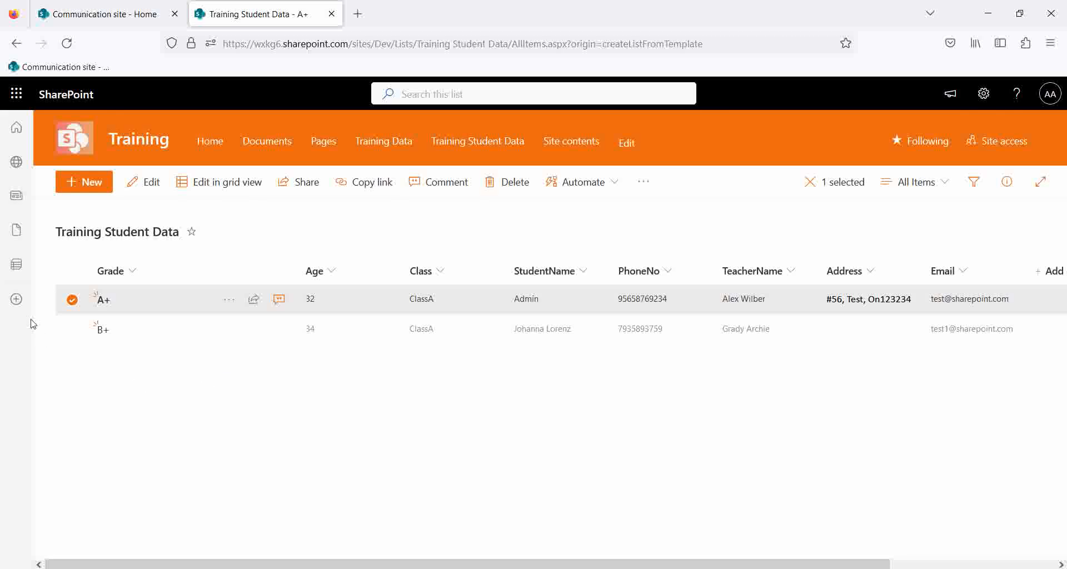
left_click(411, 436)
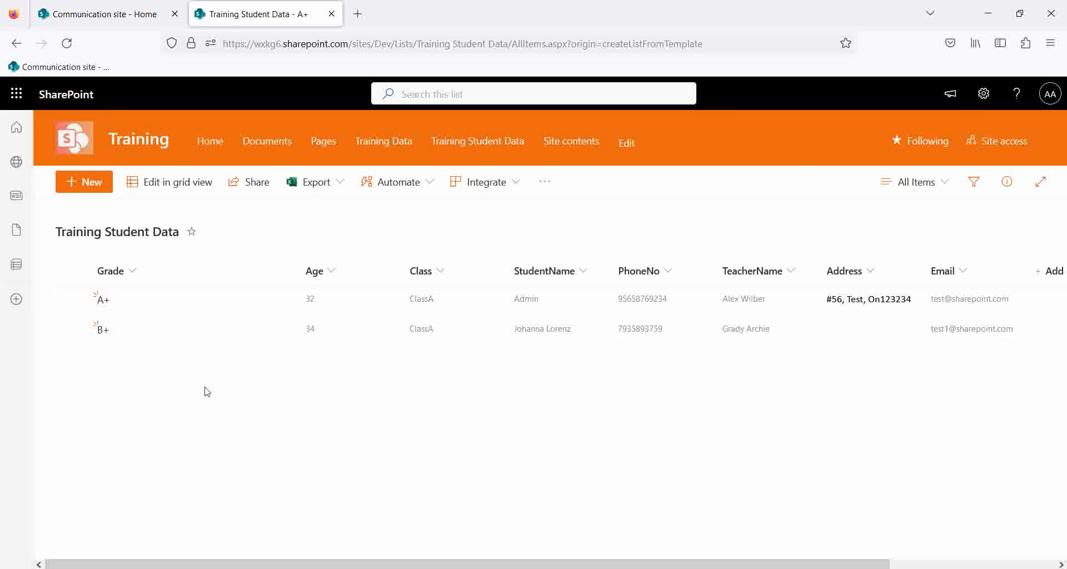
Open the All Items view settings and review the columns, adding then removing the extra Grade column.
left_click(939, 182)
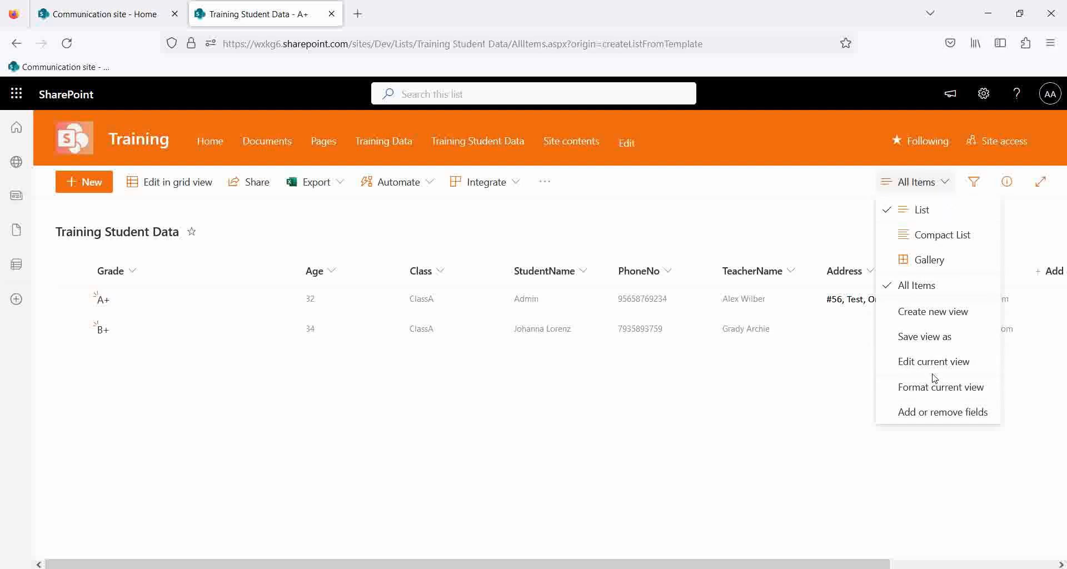
left_click(923, 362)
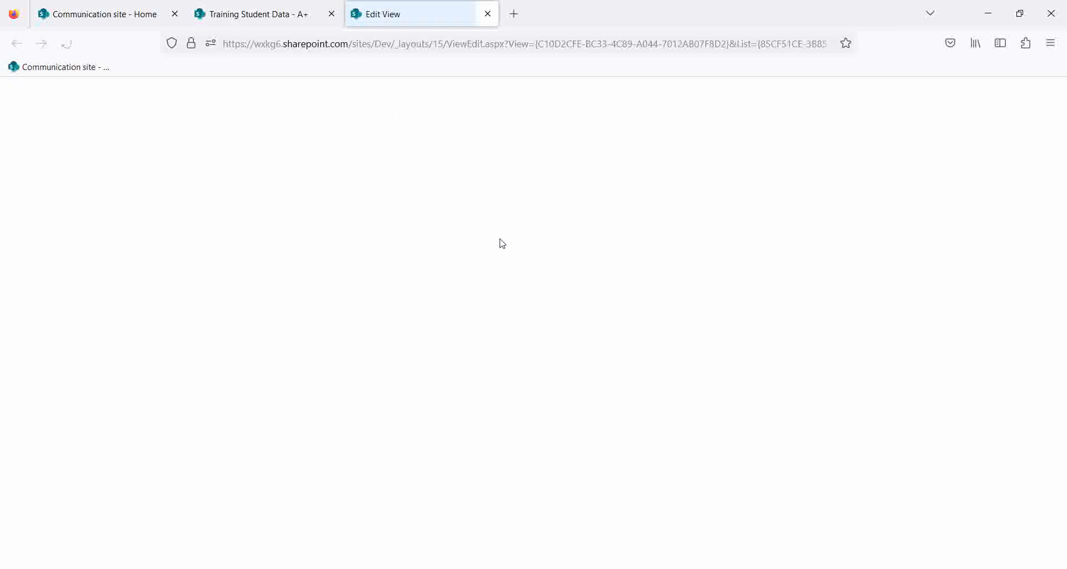
scroll(632, 331, "down", 10)
scroll(704, 329, "up", 12)
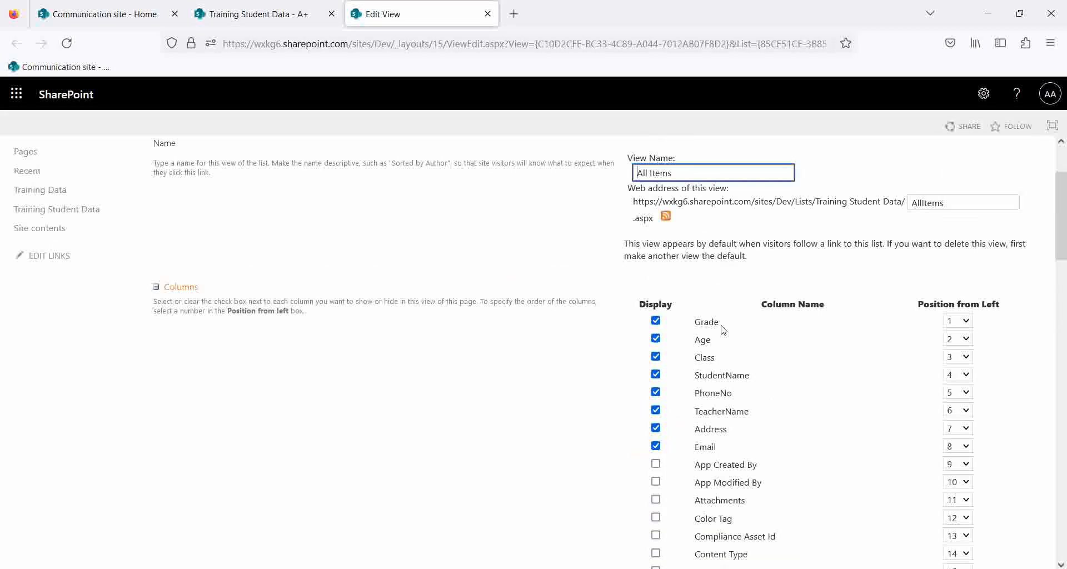
scroll(773, 373, "down", 8)
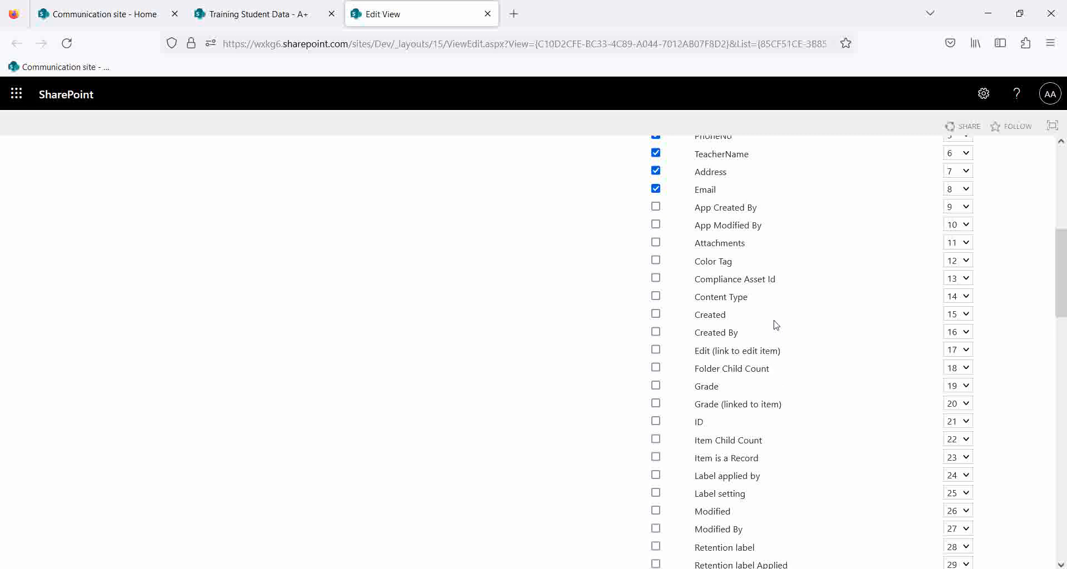
left_click(656, 385)
scroll(787, 345, "up", 10)
scroll(803, 348, "down", 15)
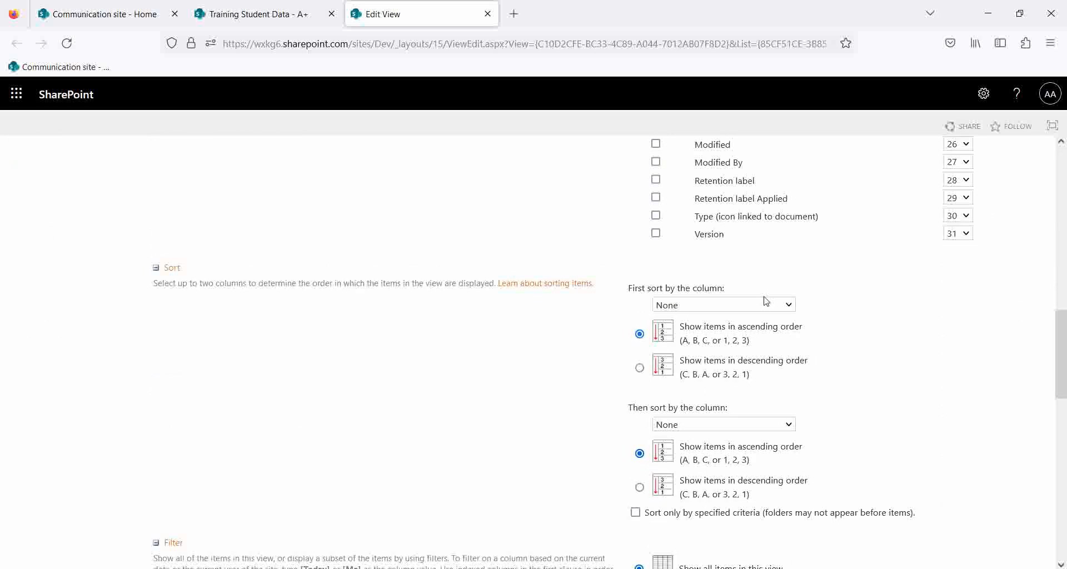
scroll(747, 284, "up", 6)
left_click(656, 385)
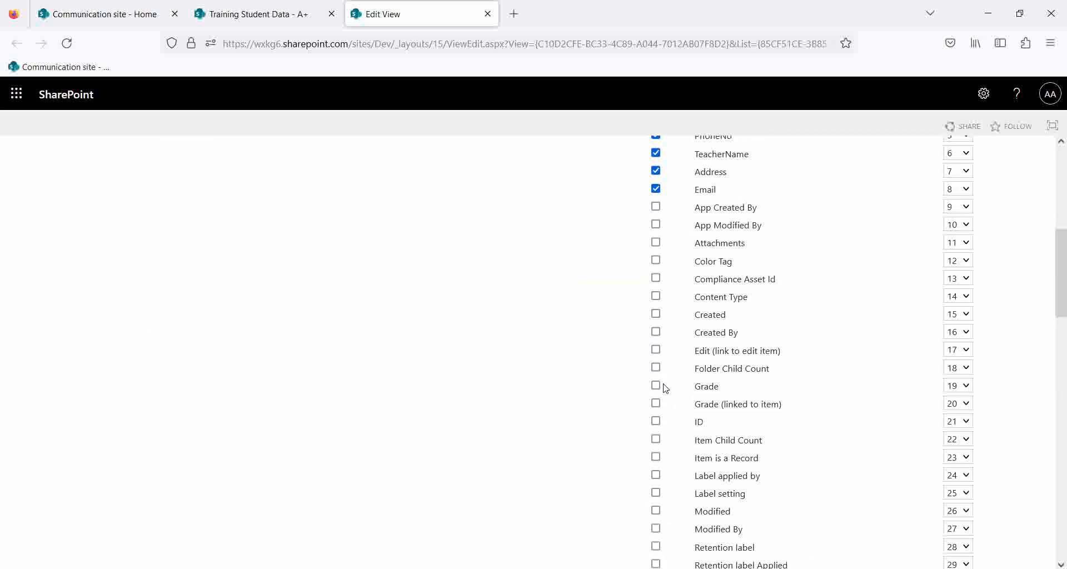
scroll(833, 413, "down", 6)
scroll(778, 328, "up", 6)
scroll(765, 294, "up", 6)
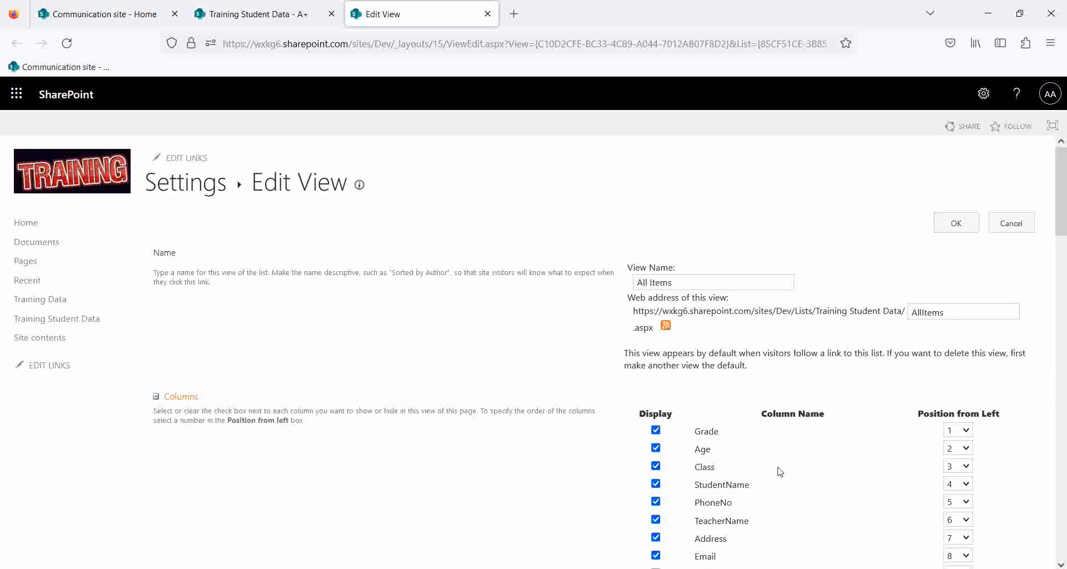
scroll(781, 464, "down", 6)
scroll(778, 356, "up", 3)
scroll(795, 355, "down", 20)
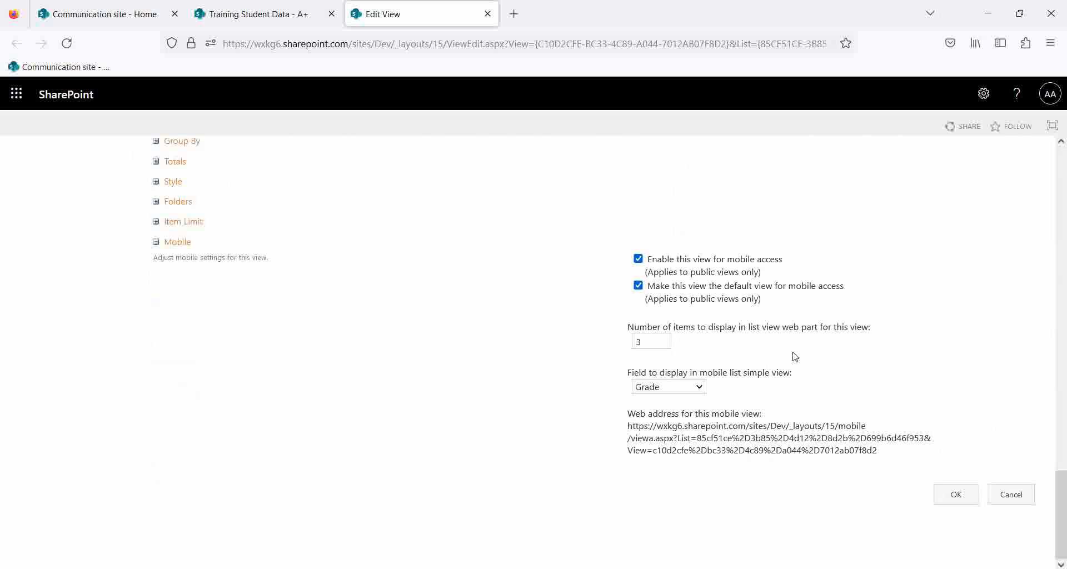
scroll(795, 356, "up", 15)
Review the Sort and Filter sections, leaving both first columns set to None.
left_click(683, 316)
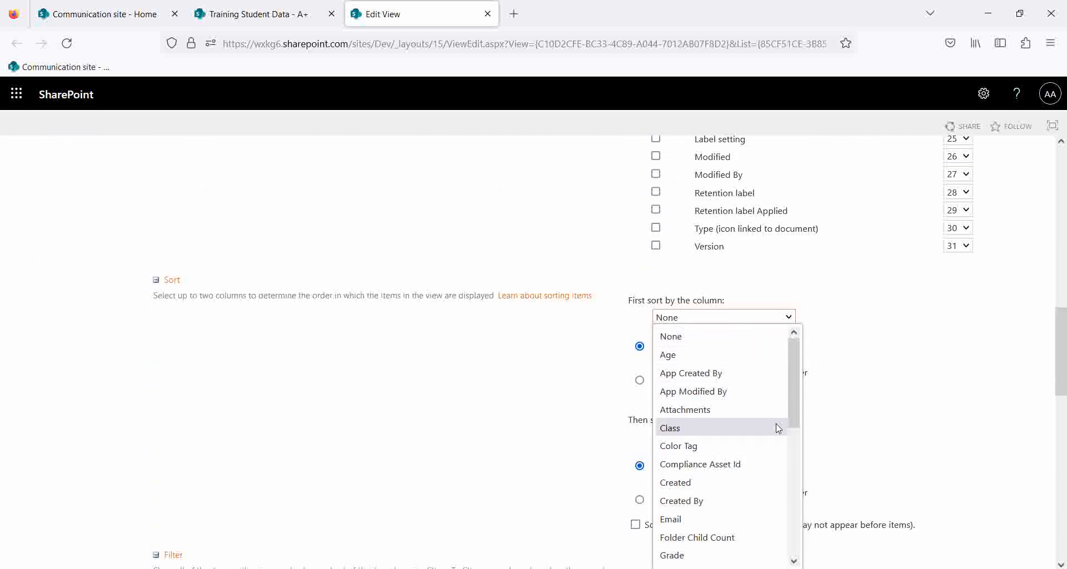
scroll(715, 456, "down", 4)
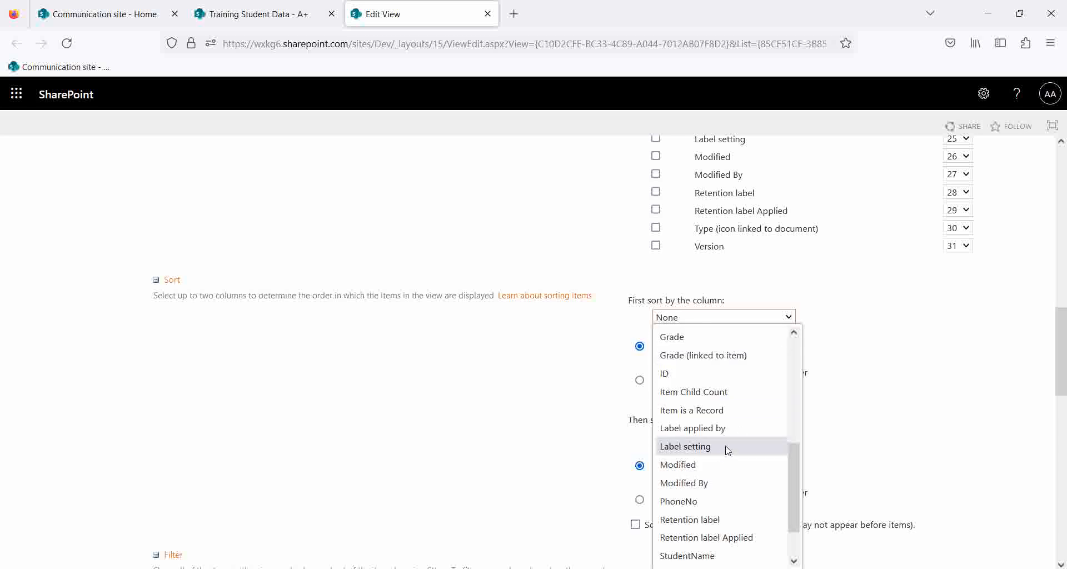
left_click(260, 16)
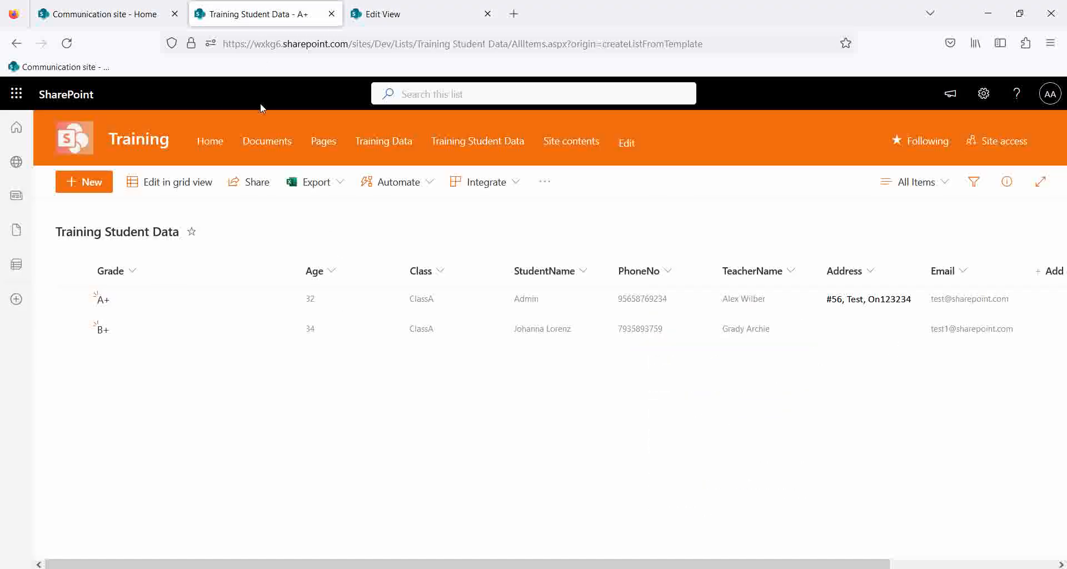
left_click(436, 22)
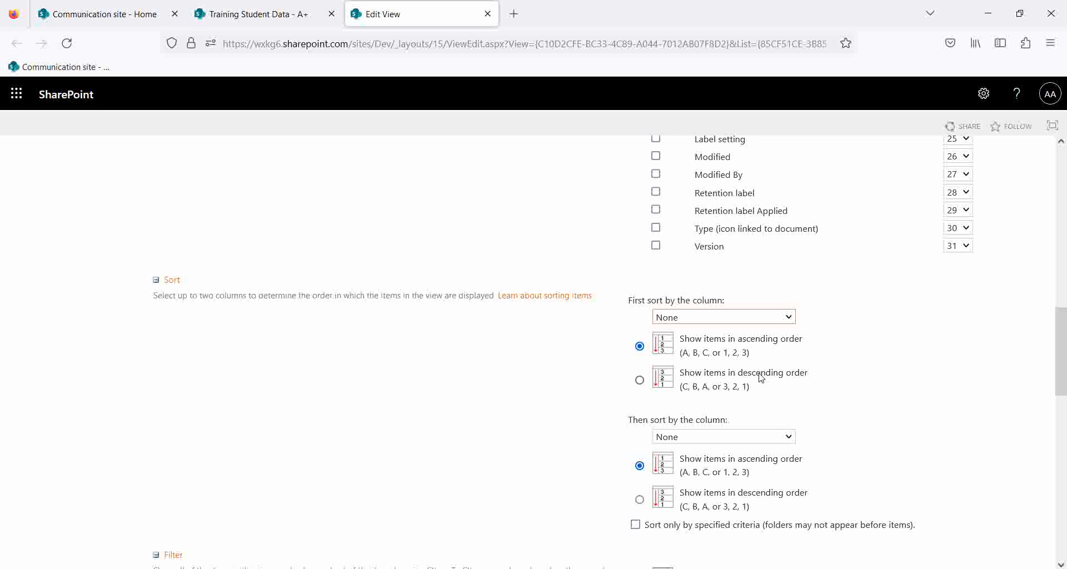
left_click(712, 318)
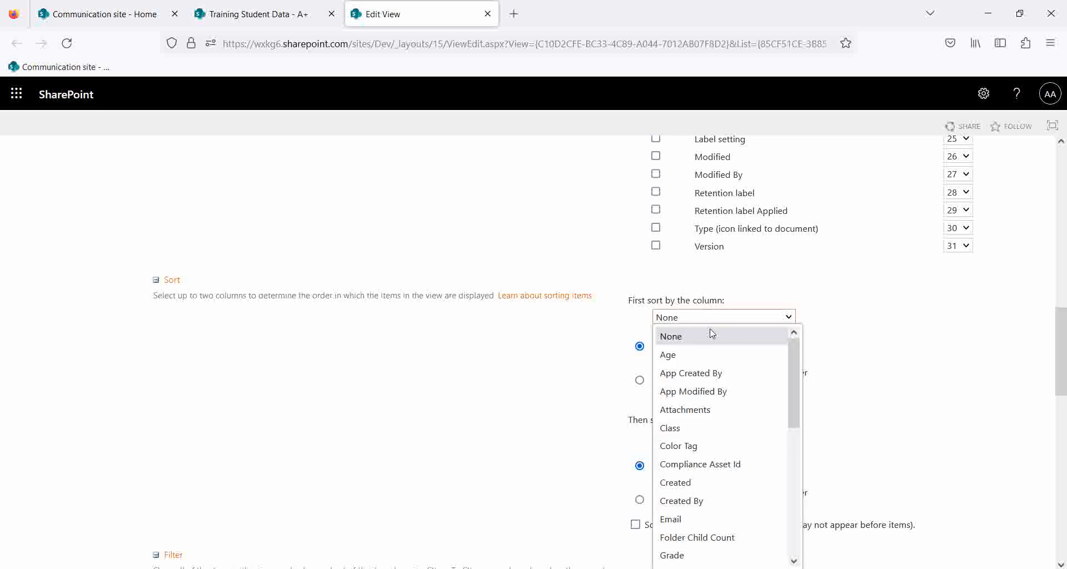
scroll(710, 503, "down", 4)
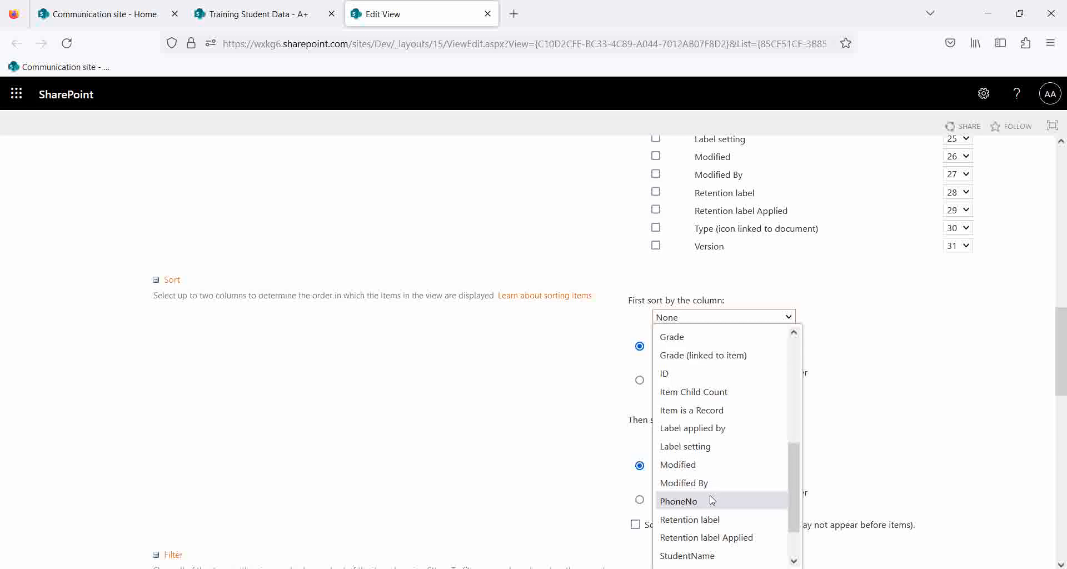
left_click(949, 411)
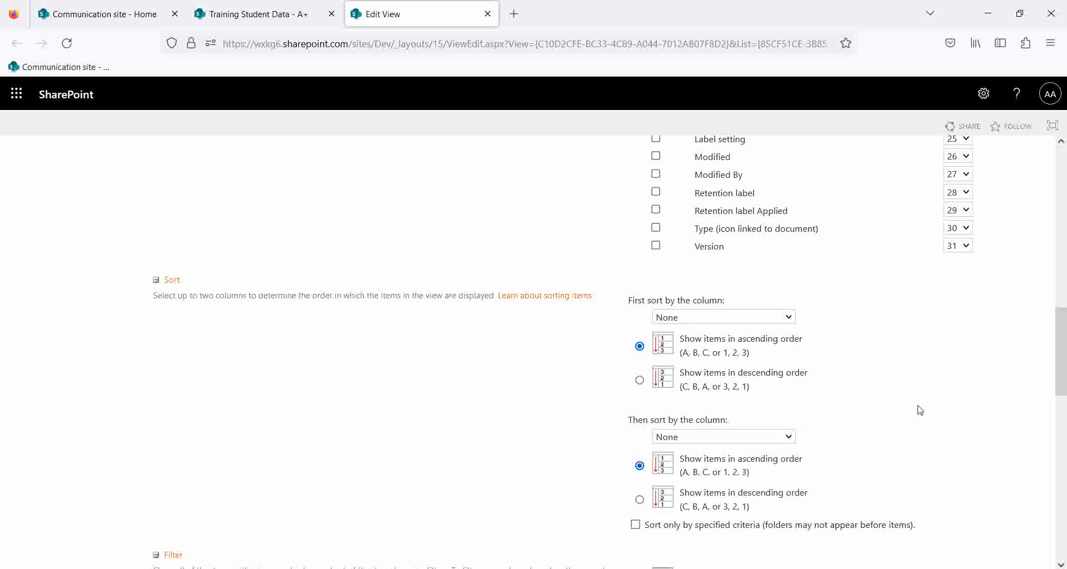
scroll(739, 326, "down", 5)
scroll(808, 385, "up", 5)
scroll(886, 425, "down", 5)
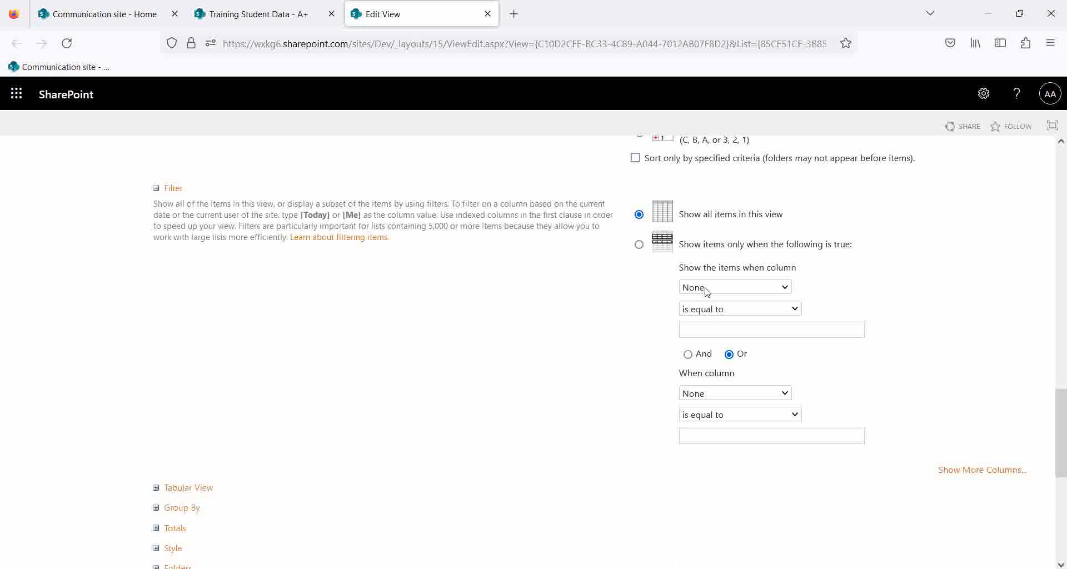
left_click(751, 290)
left_click(947, 339)
scroll(572, 406, "up", 18)
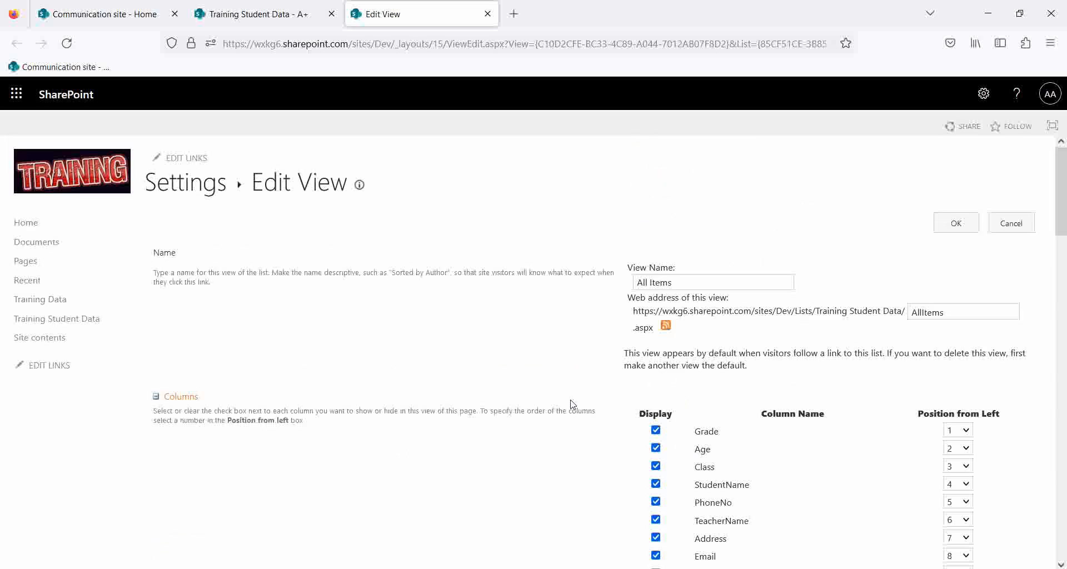
scroll(567, 405, "down", 20)
scroll(488, 407, "up", 5)
scroll(488, 407, "up", 15)
Save the All Items view with OK, returning to the list showing the A+ and B+ rows.
left_click(956, 223)
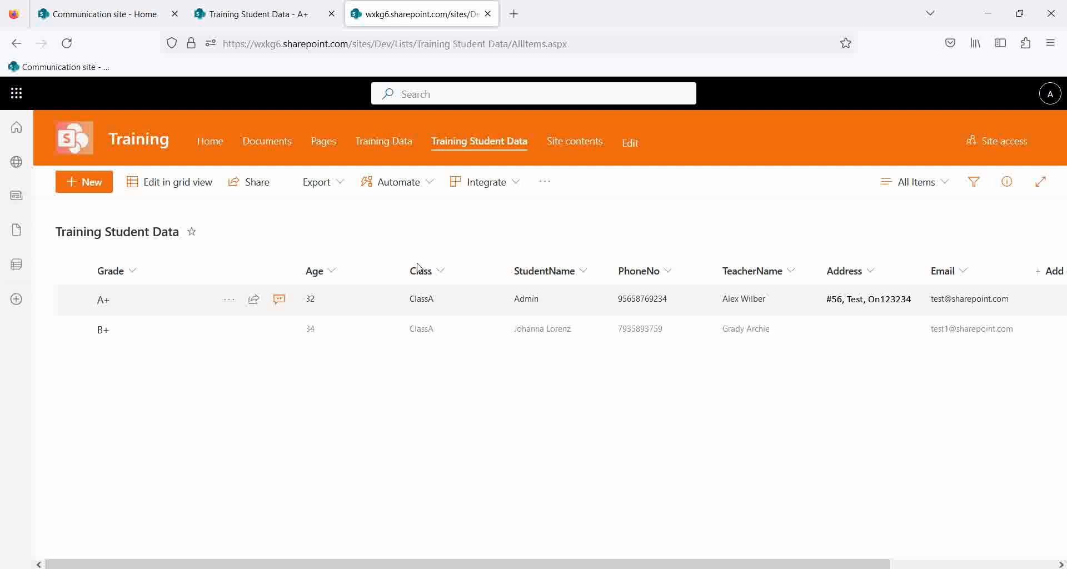